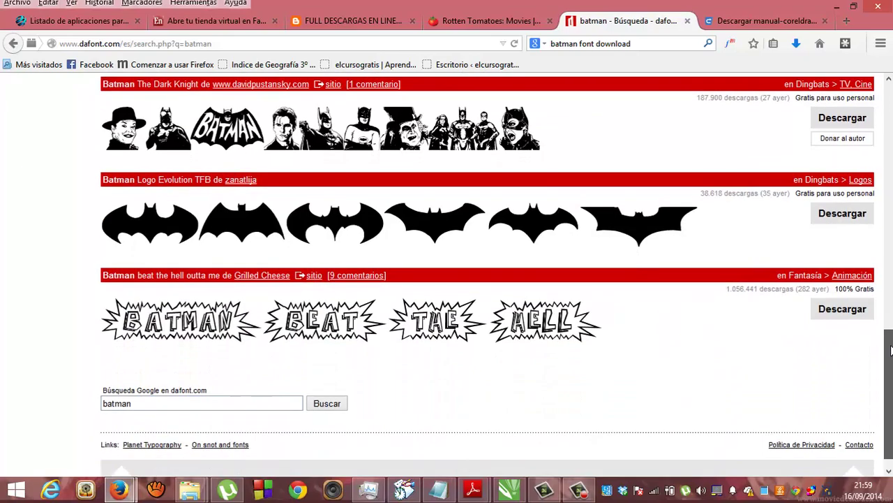
Download the Batman Forever font from the dafont results and save batman_forever.zip
scroll(873, 217, "up", 5)
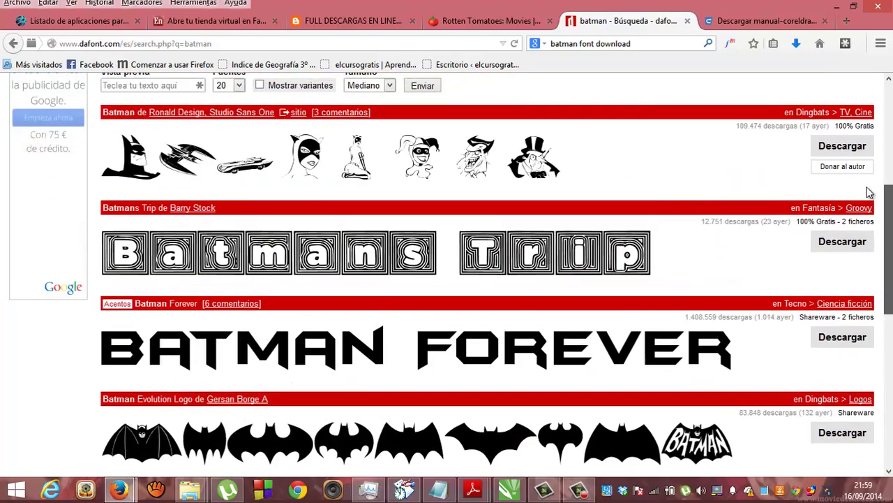
scroll(865, 211, "down", 2)
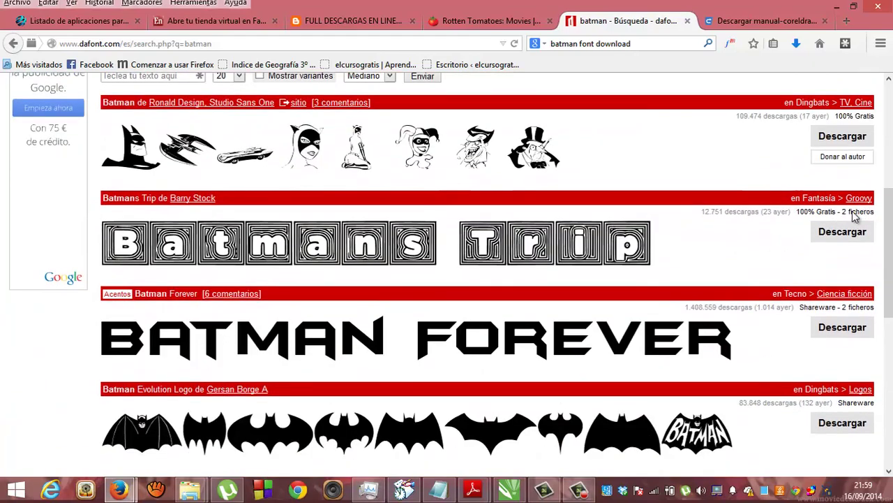
left_click(827, 332)
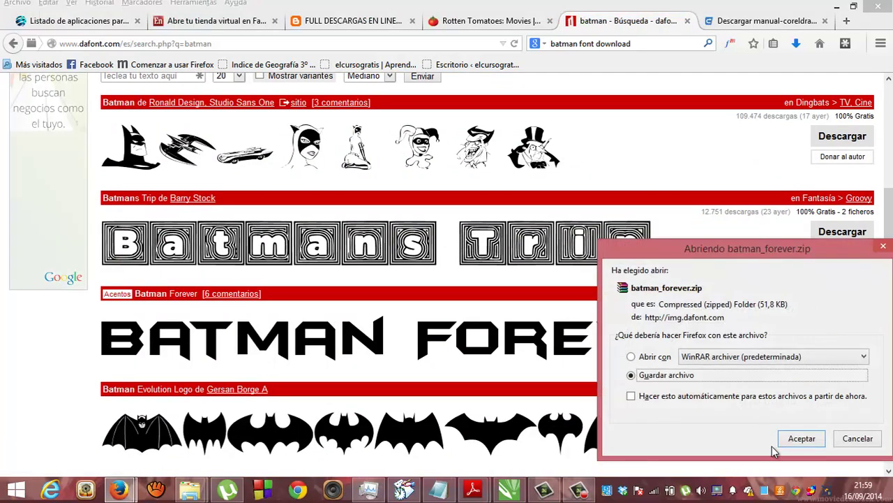
left_click(800, 438)
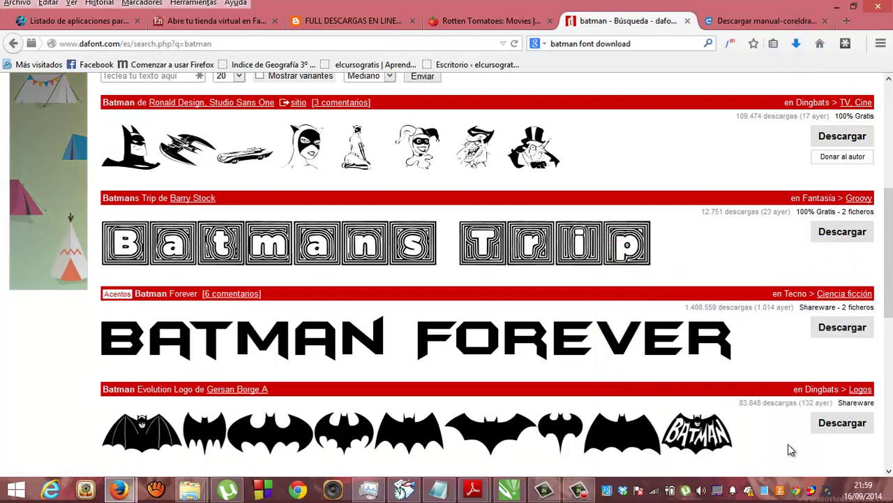
Open the downloaded batman_forever.zip archive and dismiss the licence purchase reminder
left_click(797, 48)
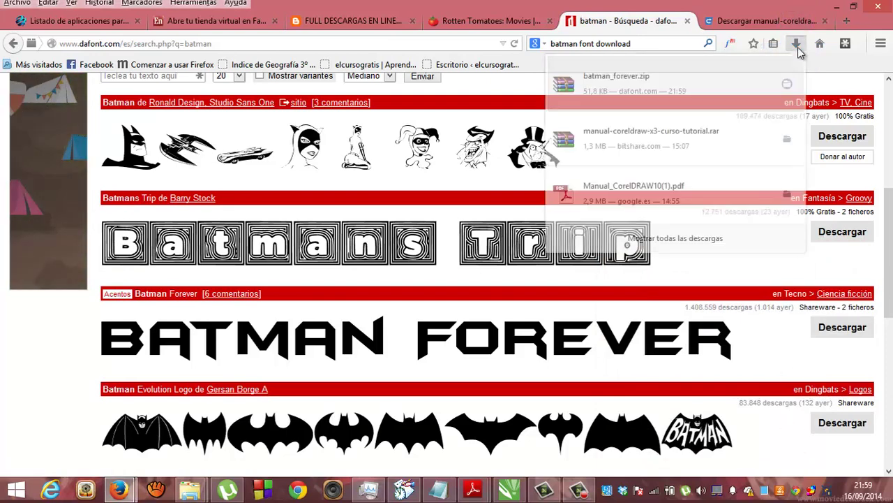
left_click(702, 100)
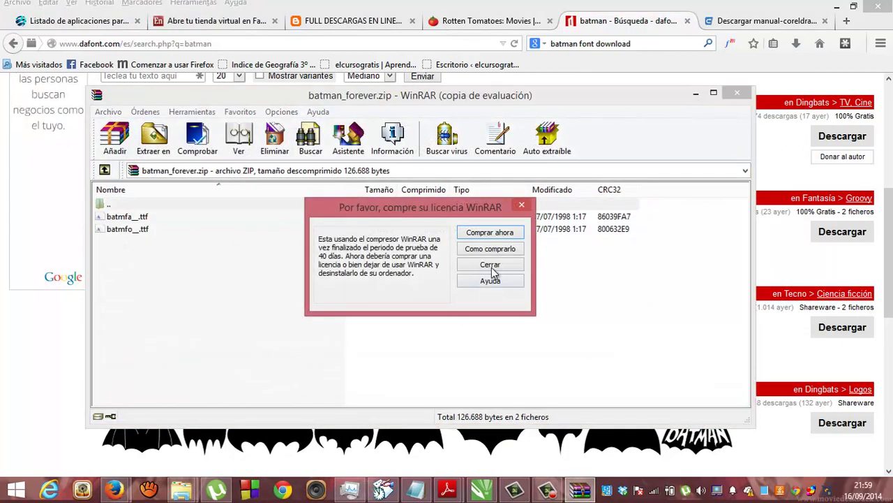
left_click(492, 268)
Install the BatmanForeverAlternate font from batmfa__.ttf in the archive and close its preview
left_click(187, 221)
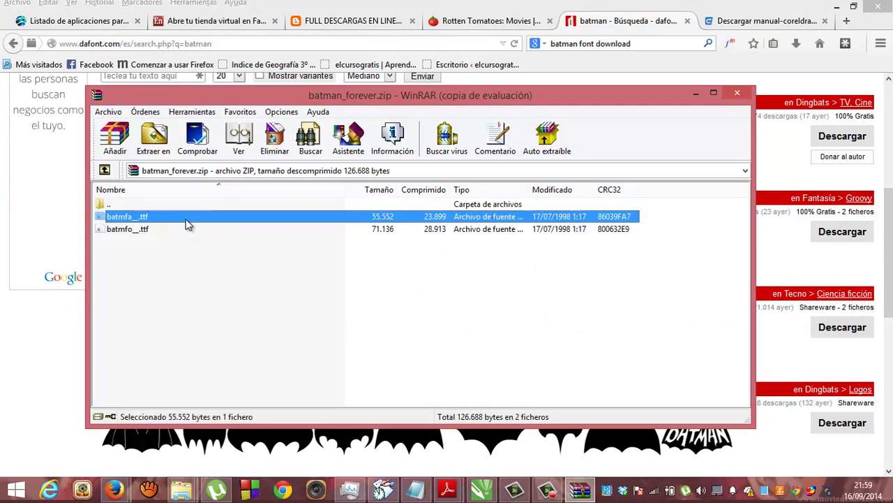
double_click(187, 221)
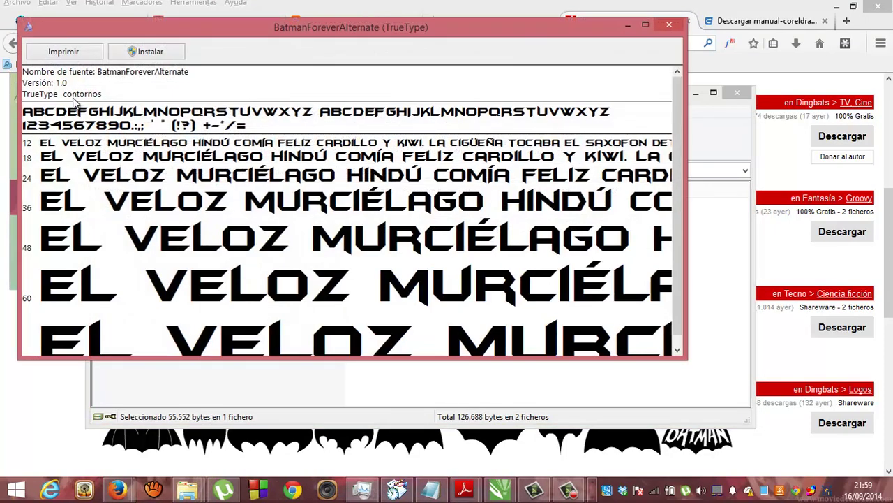
left_click(133, 53)
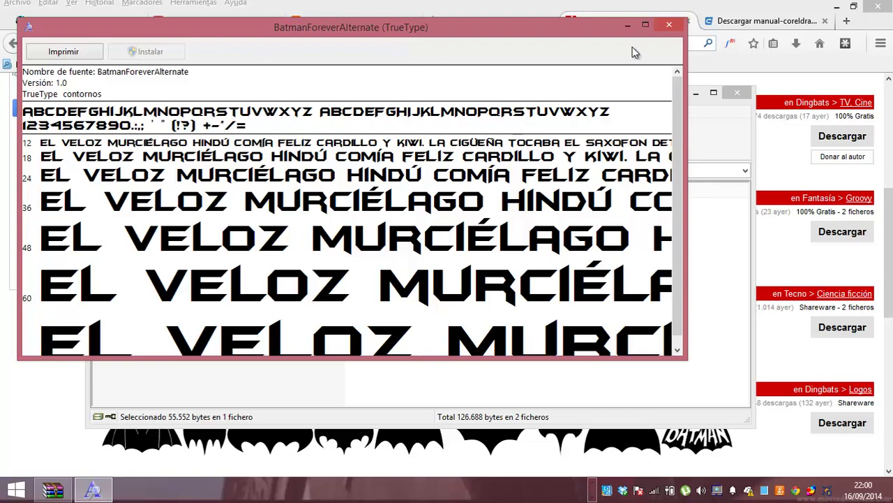
left_click(668, 27)
Install the BatmanForeverOutline font from batmfo__.ttf in the archive and close its preview
double_click(169, 233)
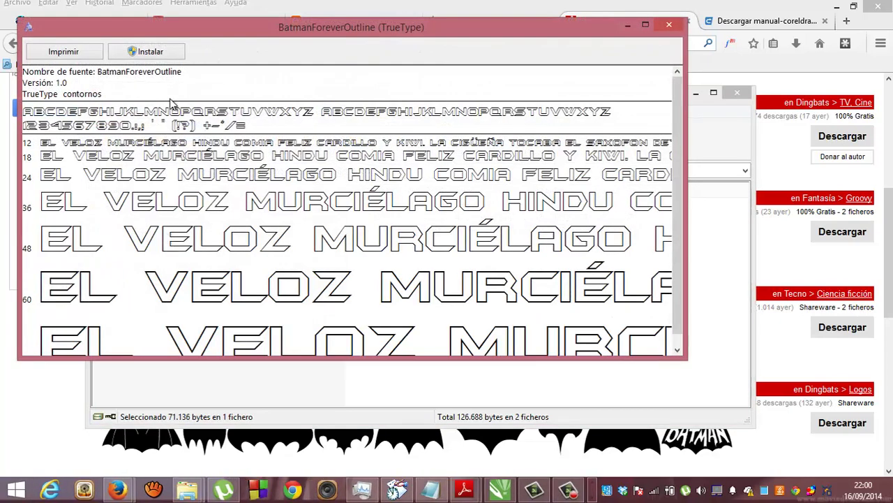
left_click(166, 54)
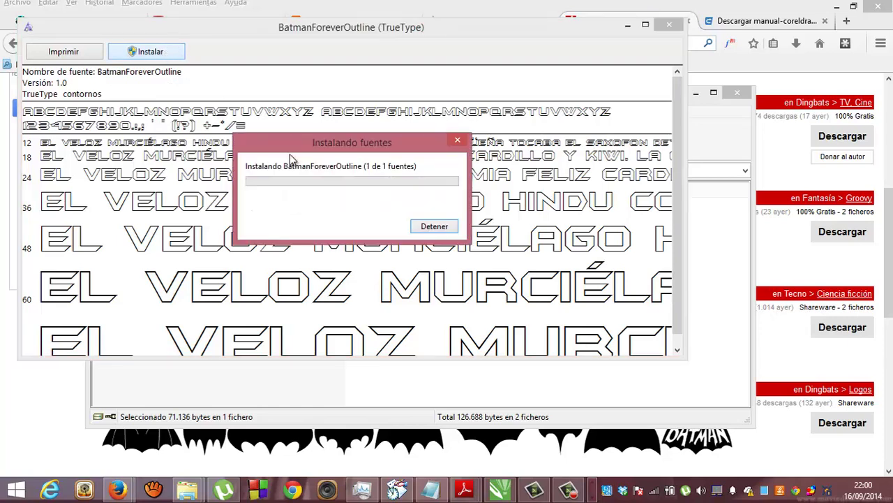
left_click(669, 26)
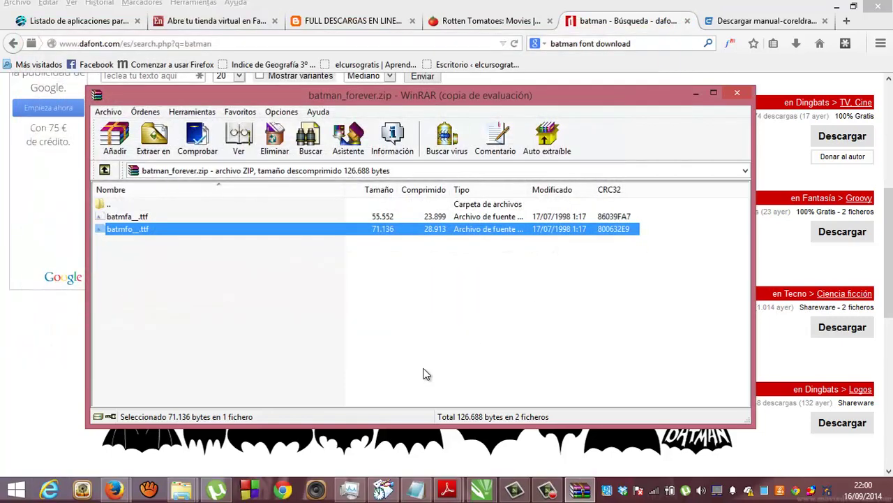
Switch to CorelDRAW, set the name text's font to BatmanForeverAlternate and widen its frame to about 268 mm
left_click(481, 489)
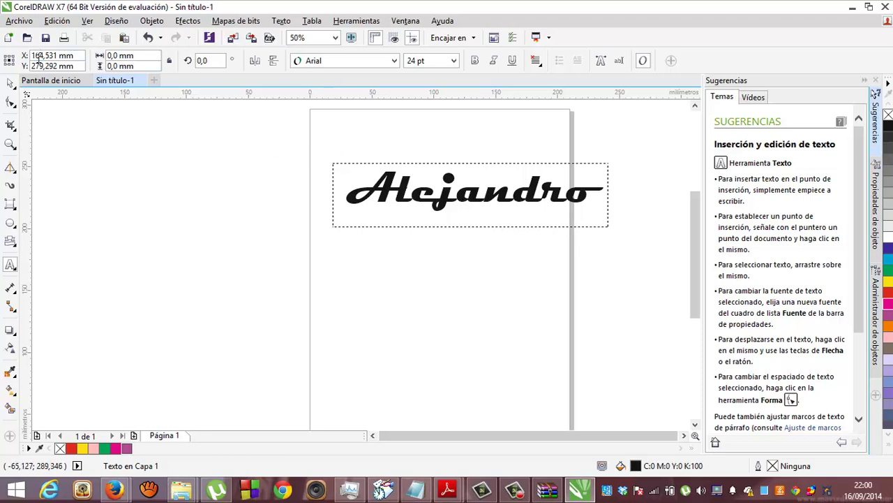
left_click(13, 83)
left_click(468, 172)
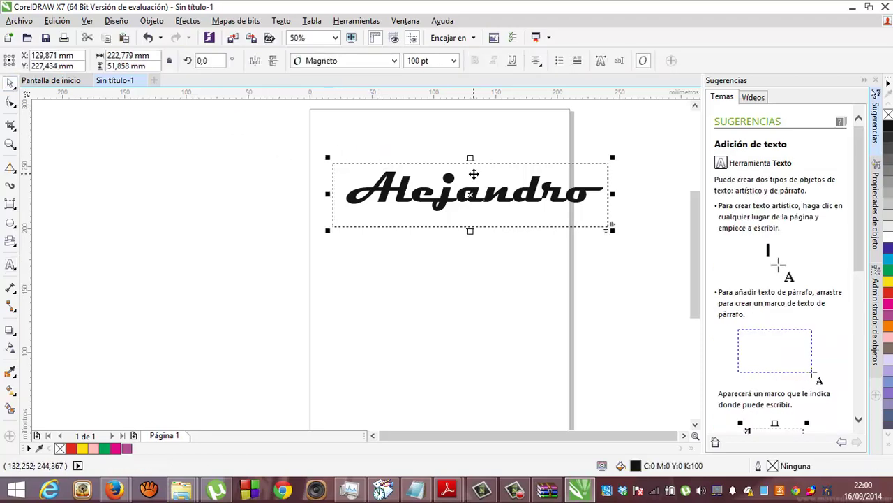
left_click(395, 61)
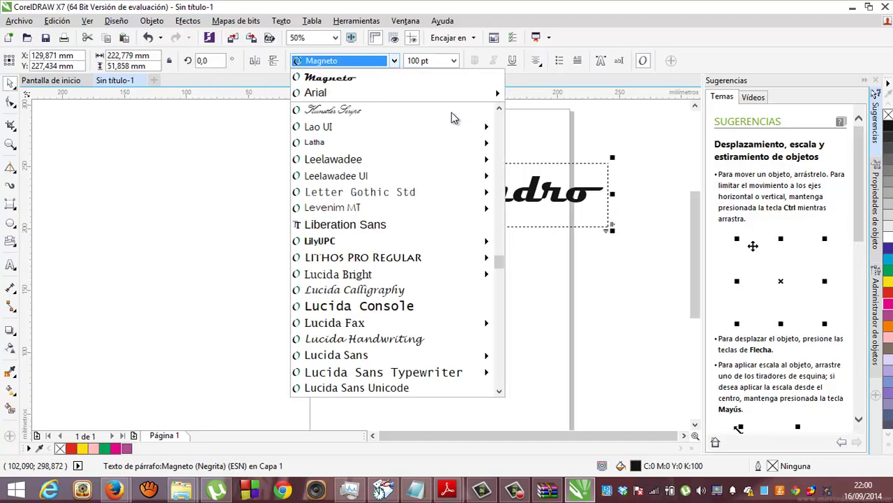
scroll(501, 145, "up", 12)
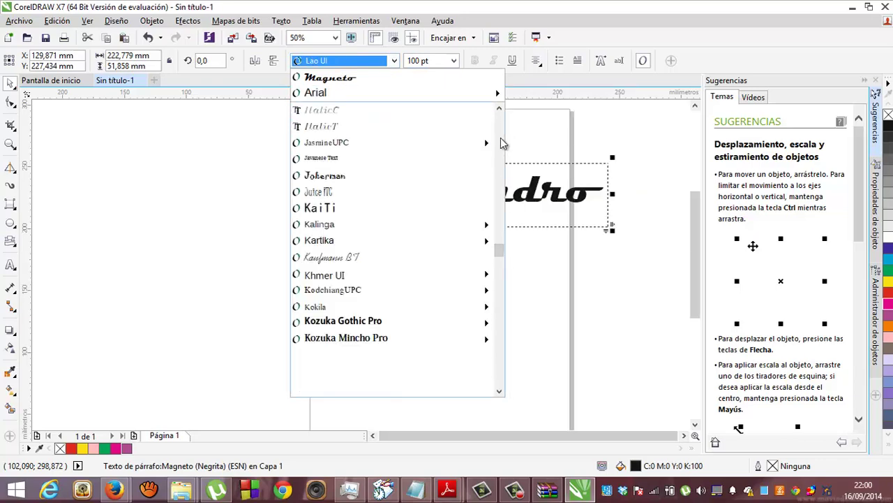
scroll(500, 140, "down", 6)
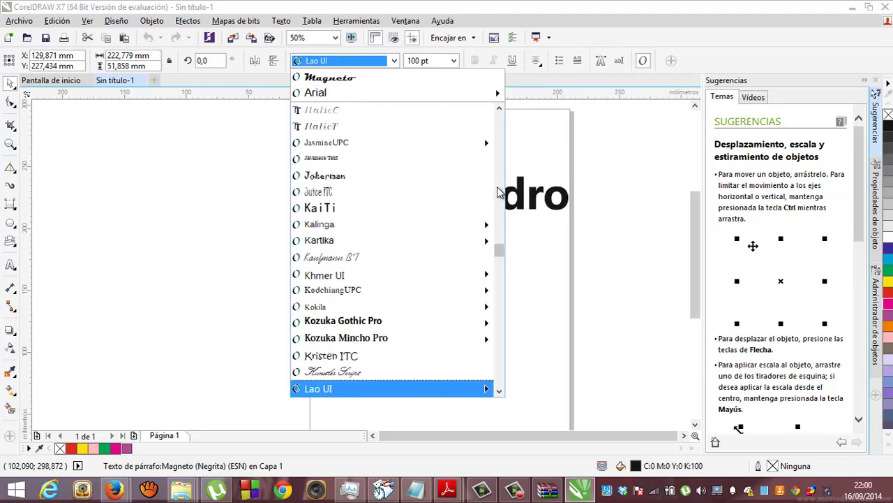
left_click_drag(499, 249, 494, 137)
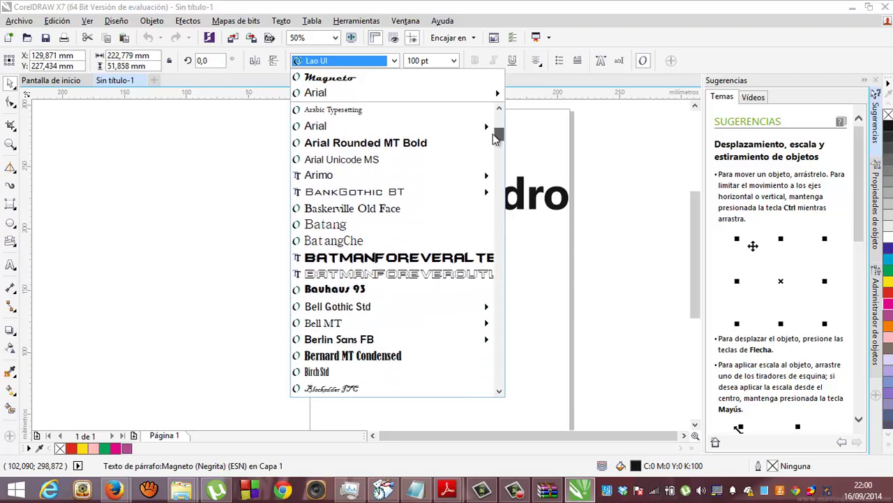
left_click(424, 255)
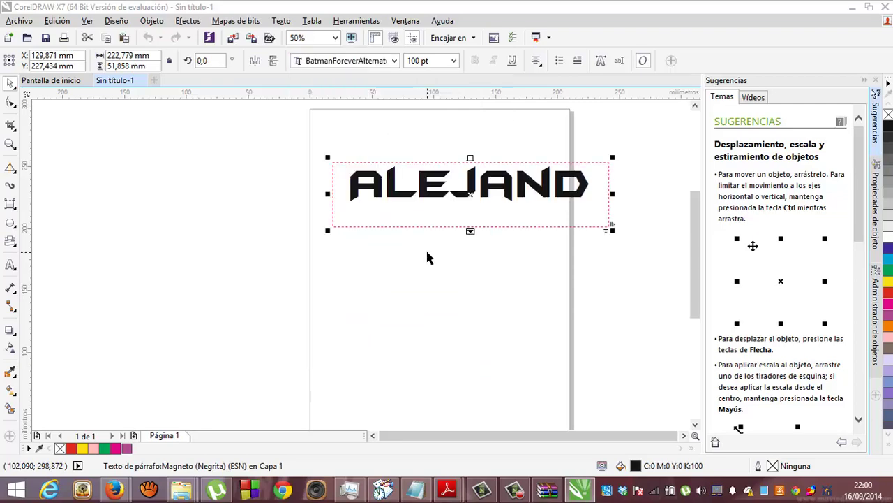
left_click_drag(327, 193, 273, 204)
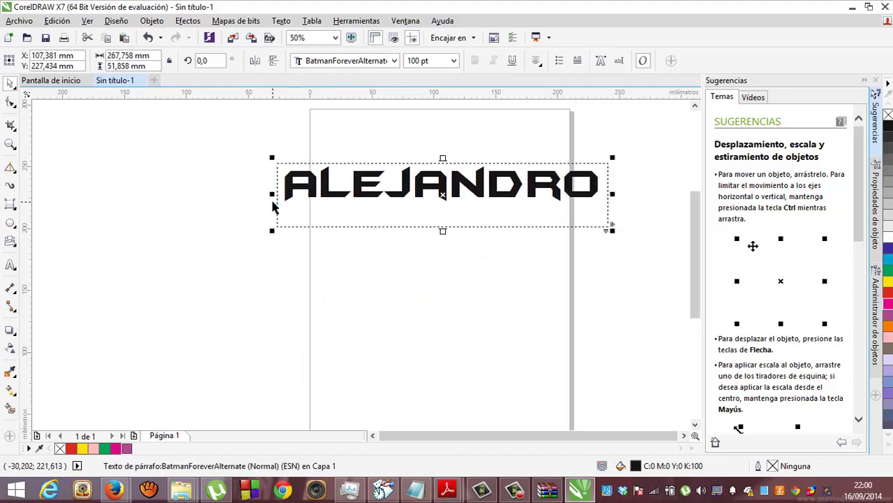
Fill the name text with red, give it a green outline and deselect it
left_click(888, 293)
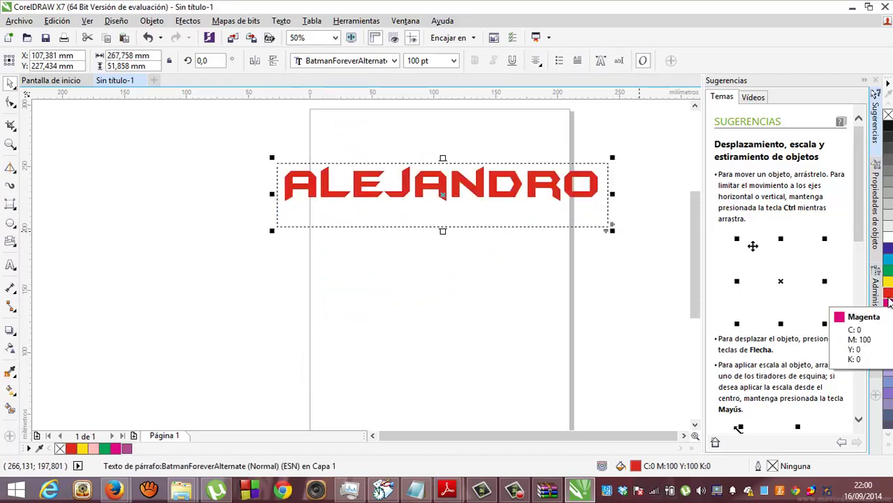
right_click(888, 271)
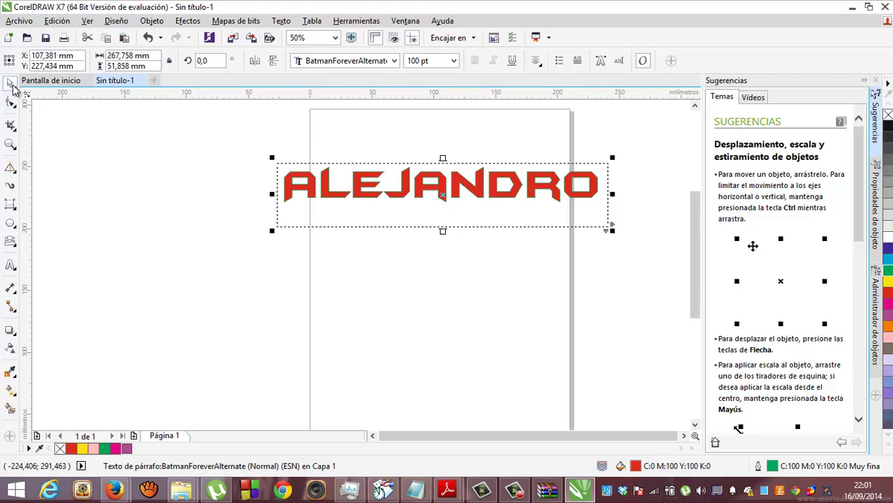
left_click(359, 276)
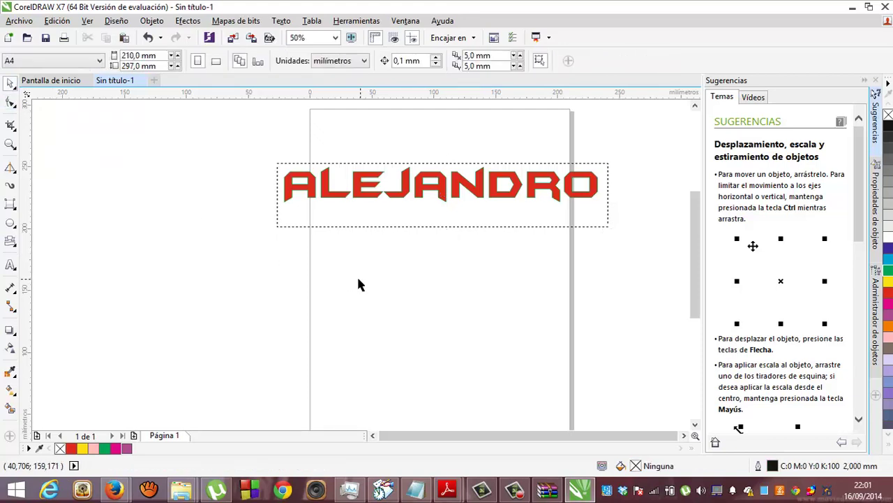
Draw a paragraph text frame about 149 x 91 mm below the name text and set its font size to 18 pt
left_click(11, 270)
left_click(50, 264)
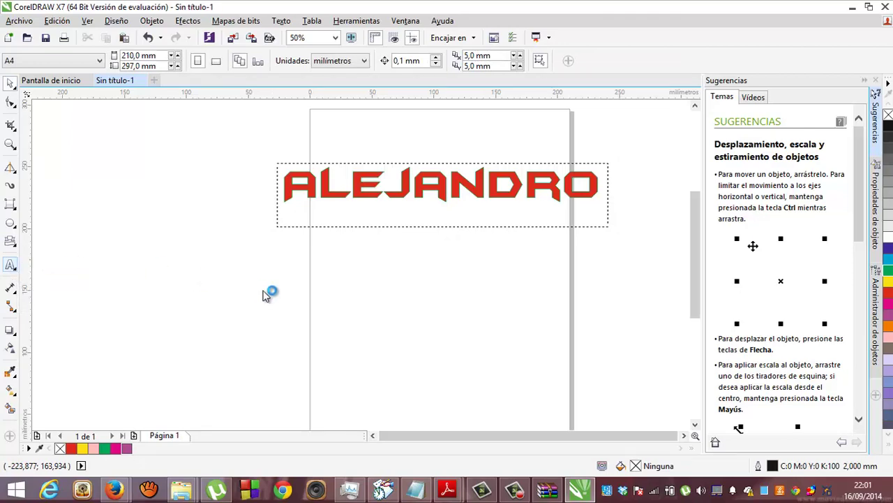
left_click_drag(339, 251, 524, 364)
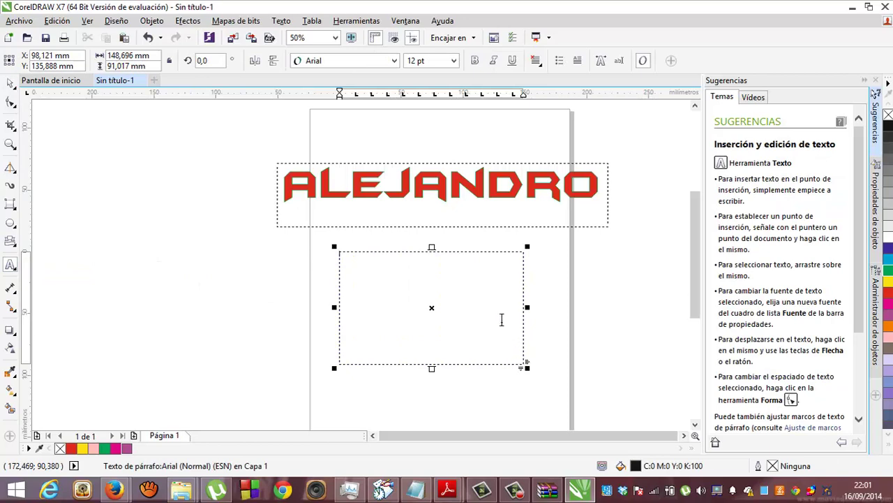
left_click(453, 61)
left_click(423, 177)
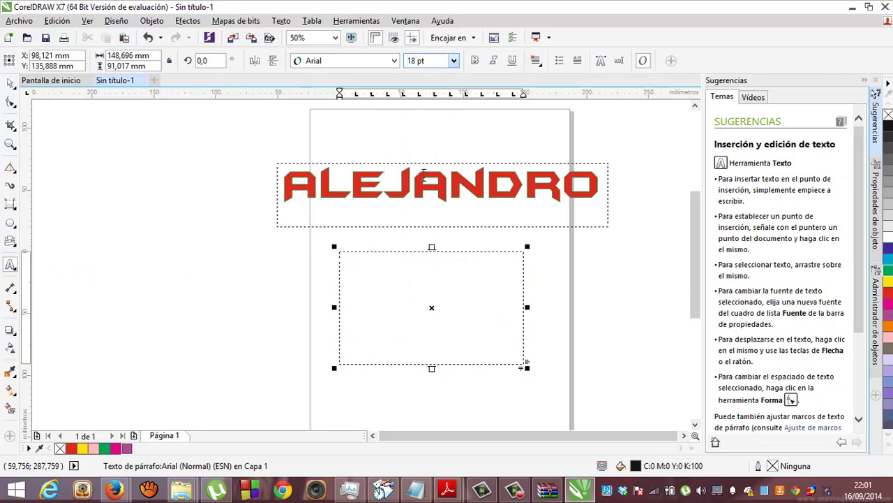
left_click(422, 173)
type("STO")
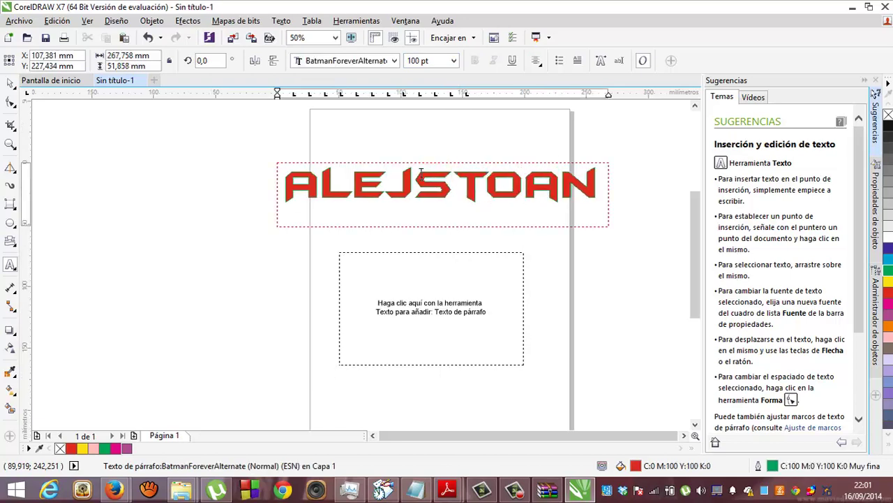
key("ctrl+z")
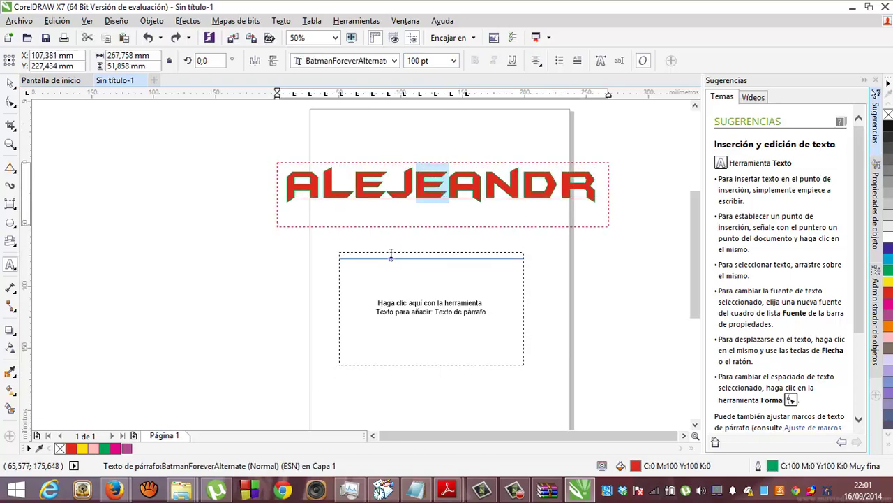
key("ctrl+z")
Enter the paragraph "Esto es un texto de párrafo. Aquí puedo ir escribiendo y saltan las líneas y todas esas cosas que pasan en los párrafos de texto..."
left_click(399, 263)
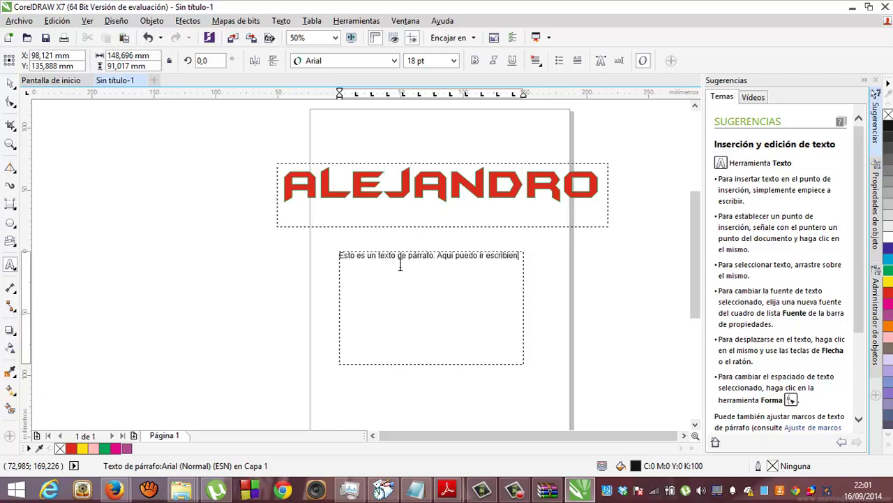
type("o y")
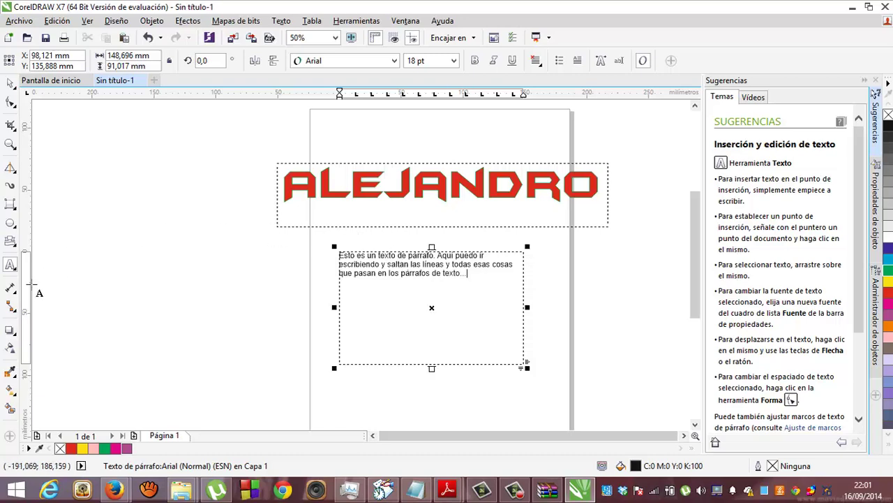
left_click(11, 83)
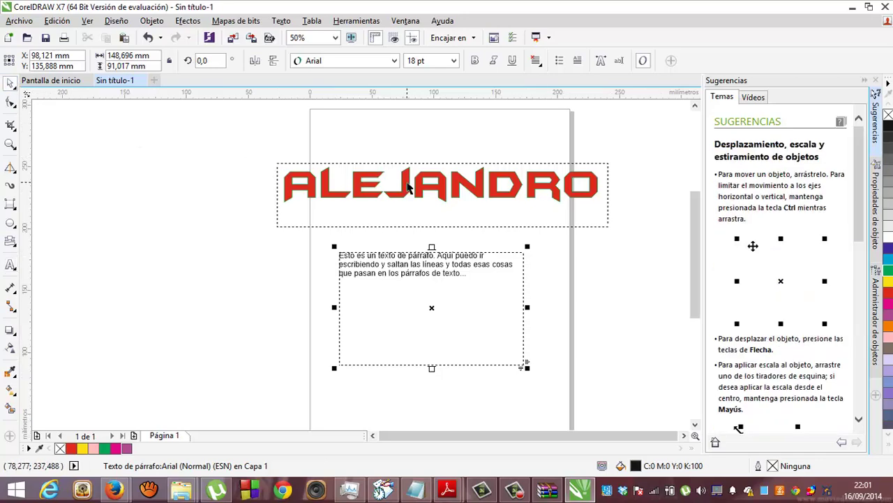
Add a black drop shadow to the name text, offset about 30 mm right and 26 mm down with opacity about 38, and deselect it
left_click(405, 183)
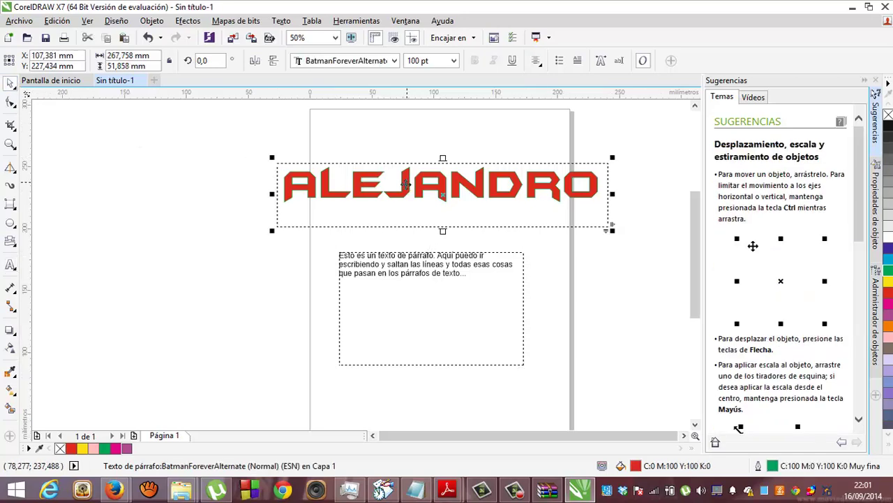
left_click(10, 332)
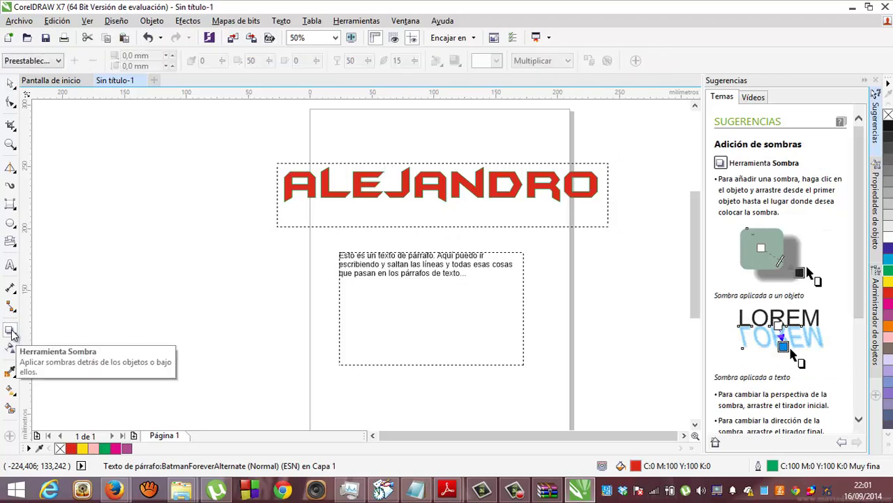
left_click(12, 334)
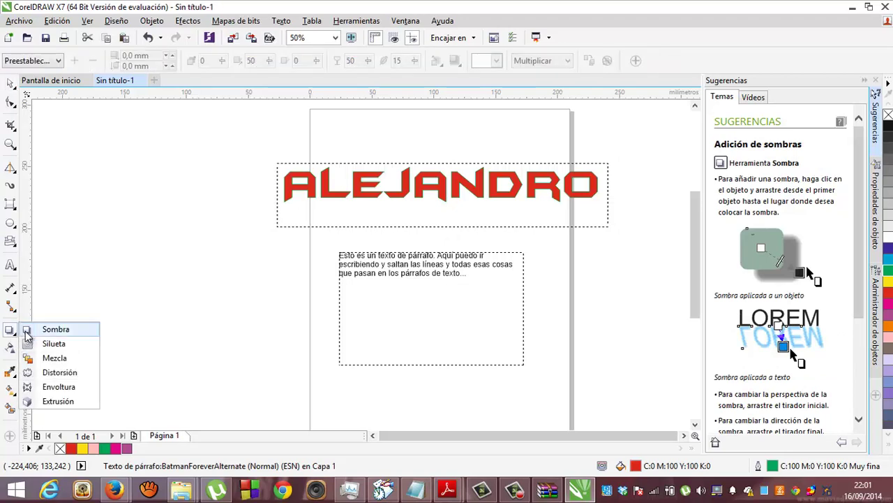
left_click(27, 335)
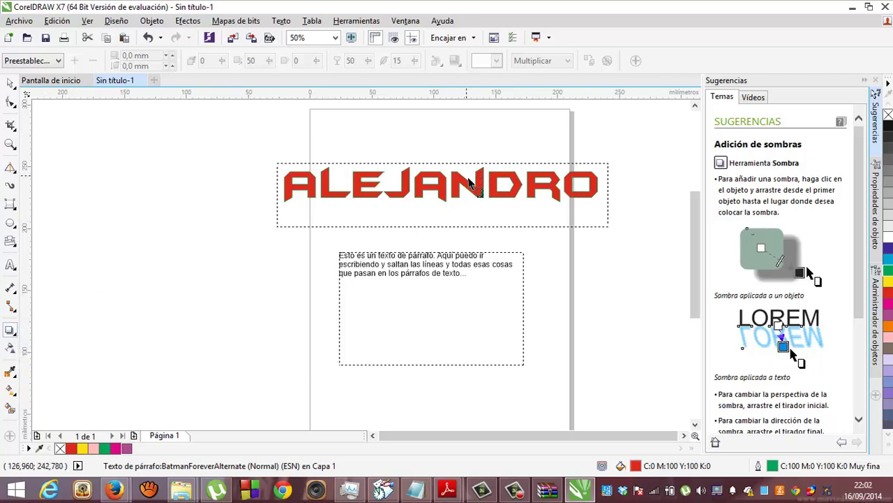
left_click_drag(447, 196, 490, 228)
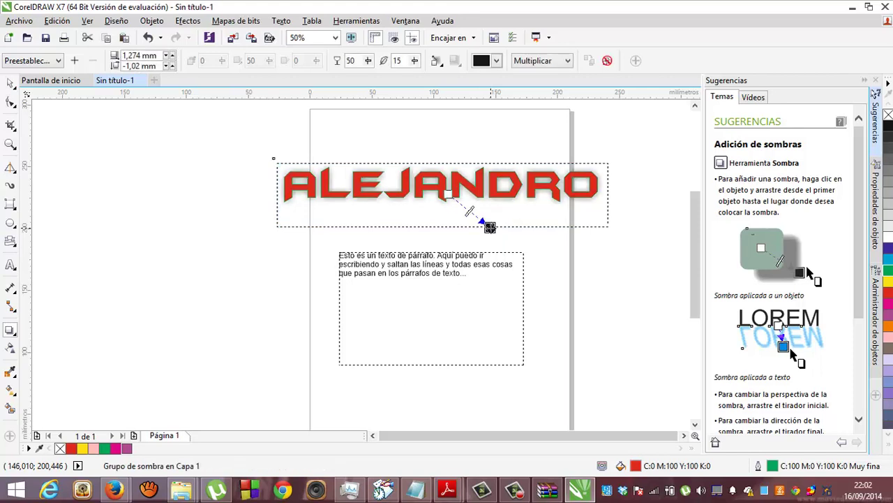
left_click_drag(490, 227, 522, 255)
mouse_move(484, 224)
left_mouse_down()
mouse_move(459, 203)
mouse_move(497, 235)
mouse_move(481, 224)
left_mouse_up()
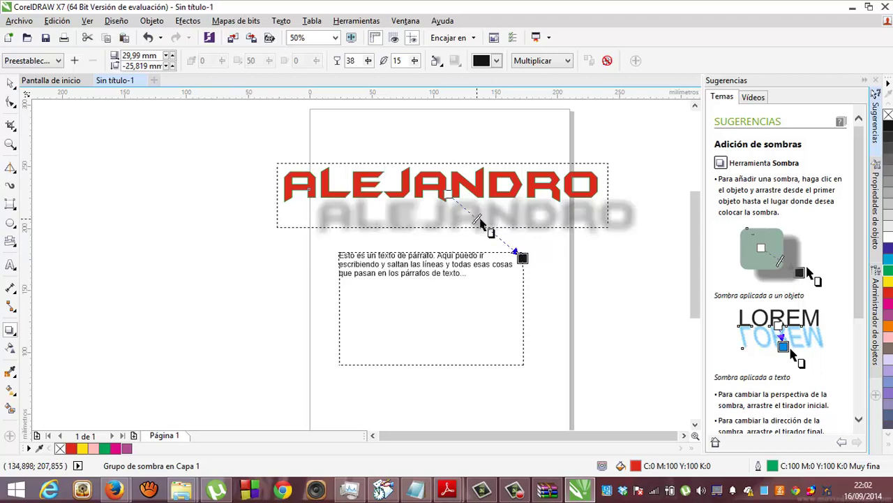
left_click(183, 238)
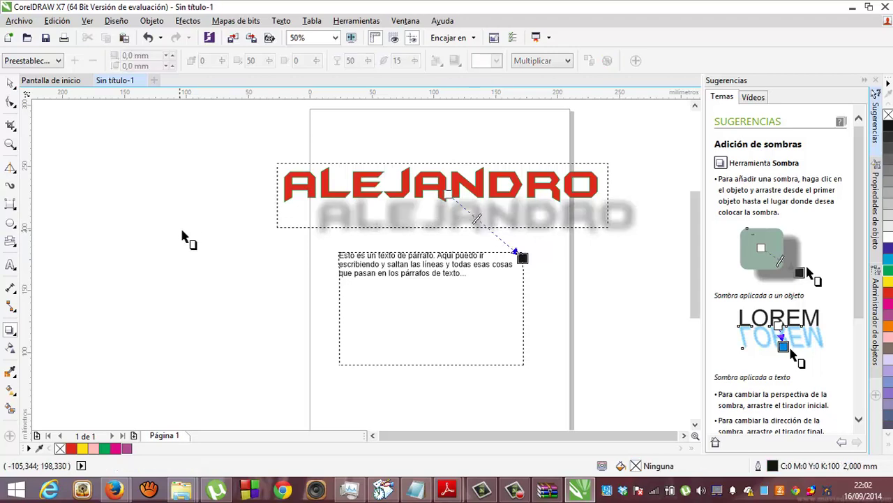
Try to apply a contour to the name text and the paragraph text frame
left_click(10, 334)
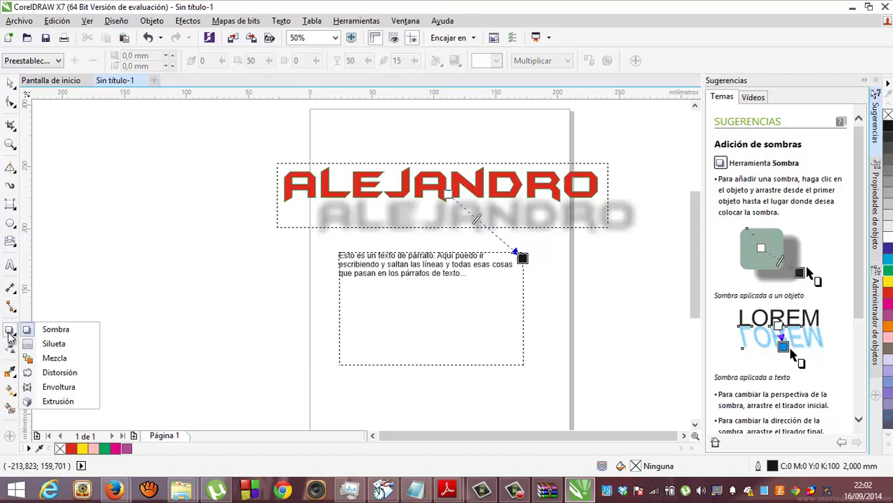
left_click(32, 343)
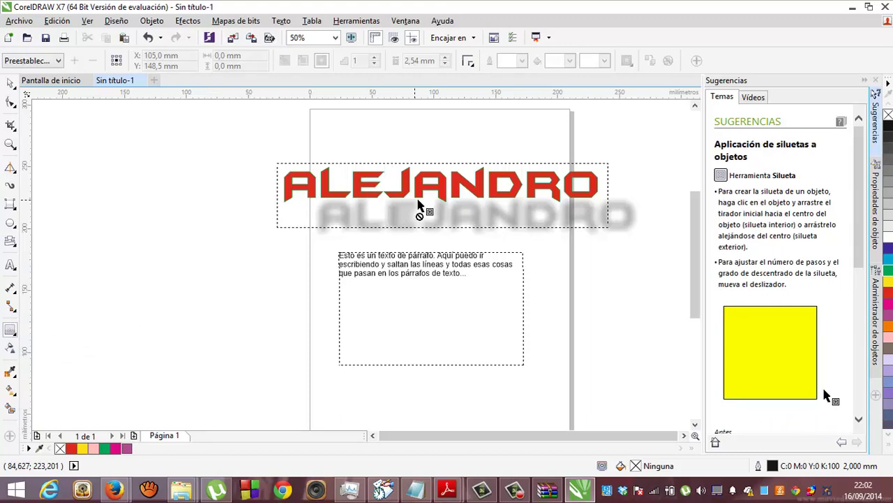
left_click(444, 229)
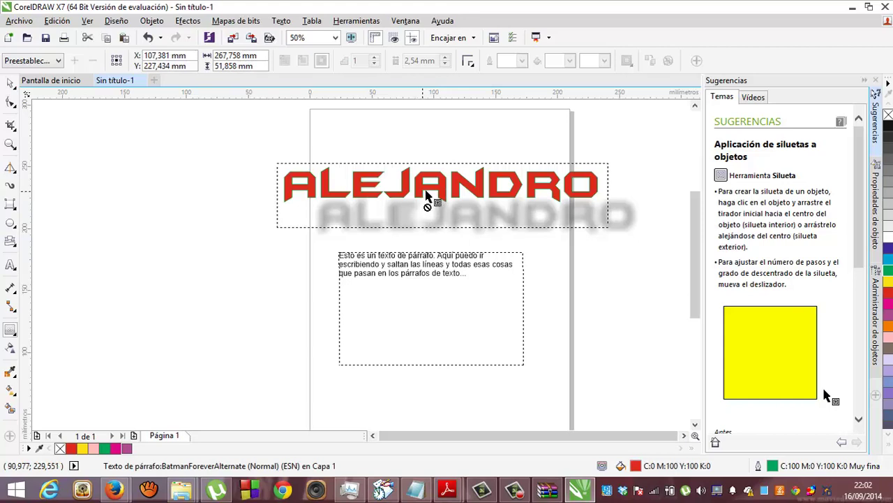
left_click(434, 279)
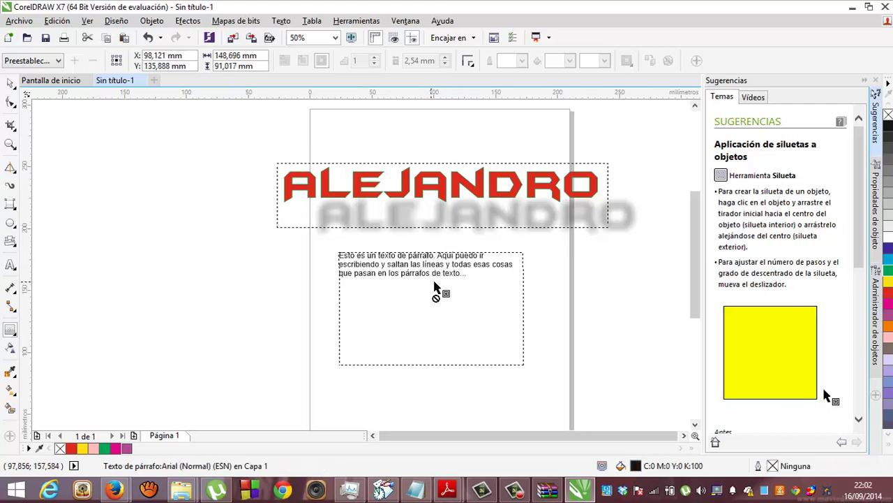
Draw a six-sided polygon about 82 x 89 mm in the empty area beside the page
left_click(14, 212)
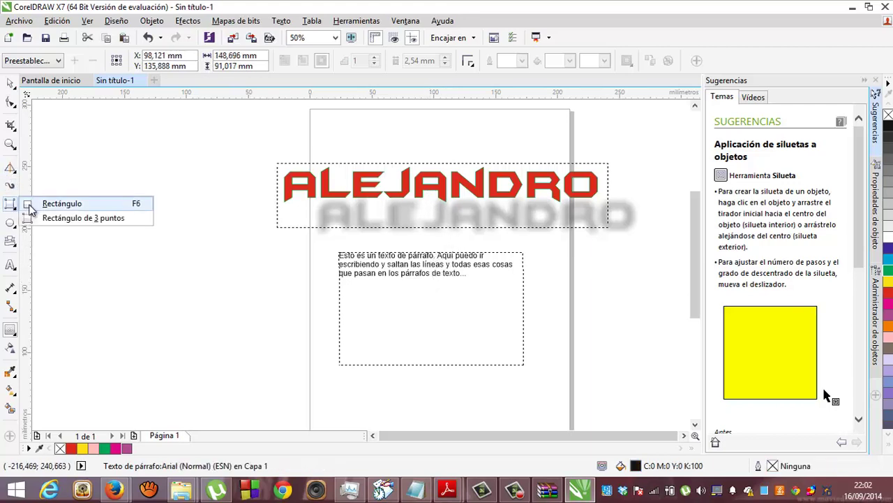
left_click(30, 204)
left_click(15, 230)
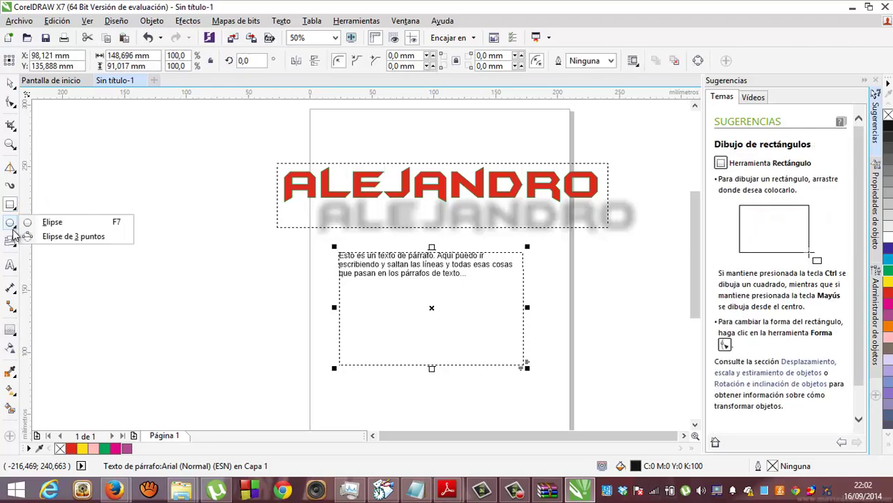
left_click(13, 240)
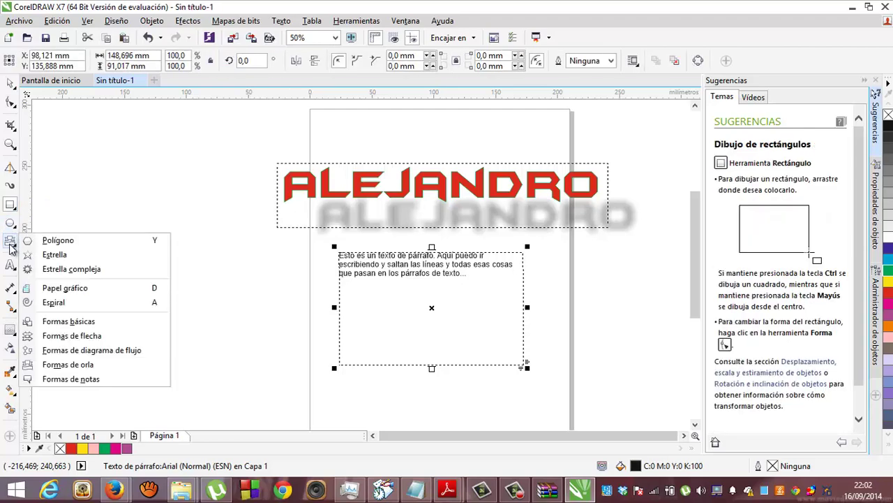
left_click(50, 240)
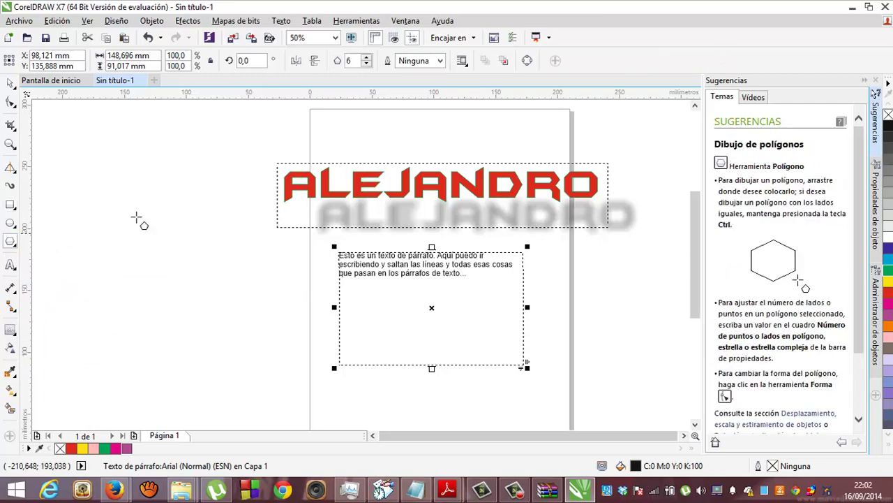
left_click_drag(154, 217, 265, 326)
Add a one-step outside contour to the hexagon with an offset of about 13.8 mm
left_click(11, 330)
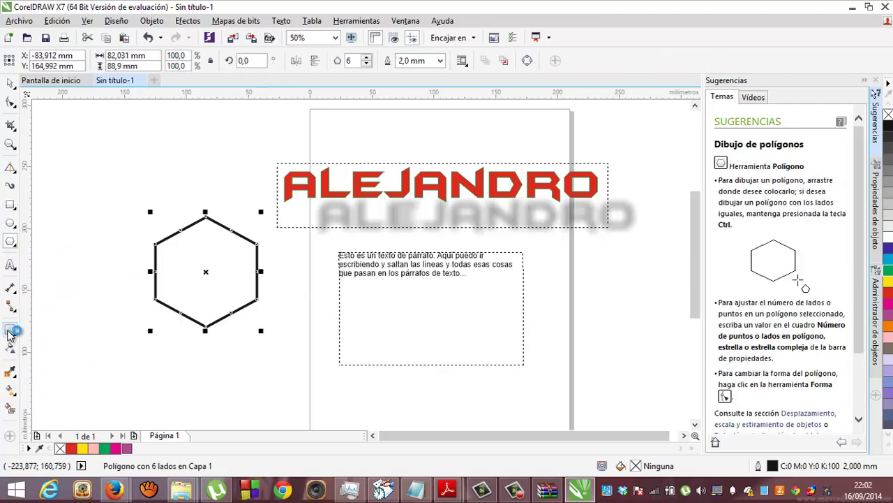
left_click_drag(247, 295, 179, 266)
left_click_drag(178, 272, 139, 246)
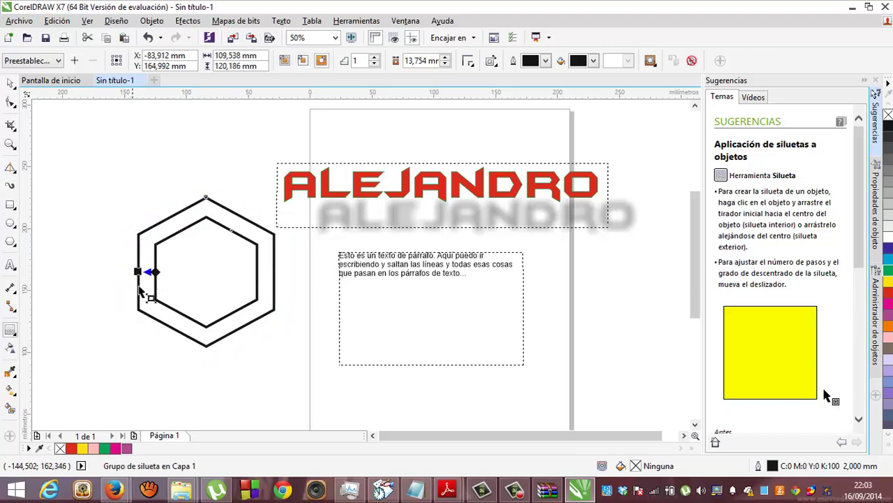
Convert the name text to curves
left_click(328, 195)
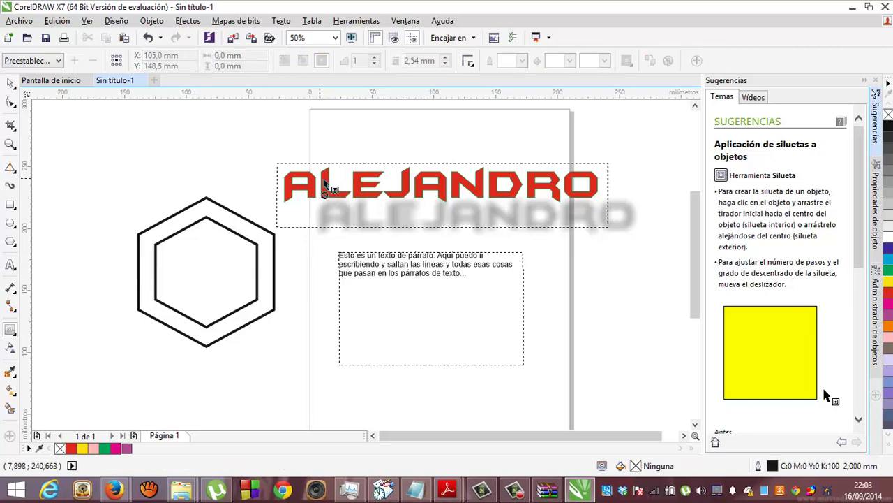
left_click(324, 181)
right_click(320, 180)
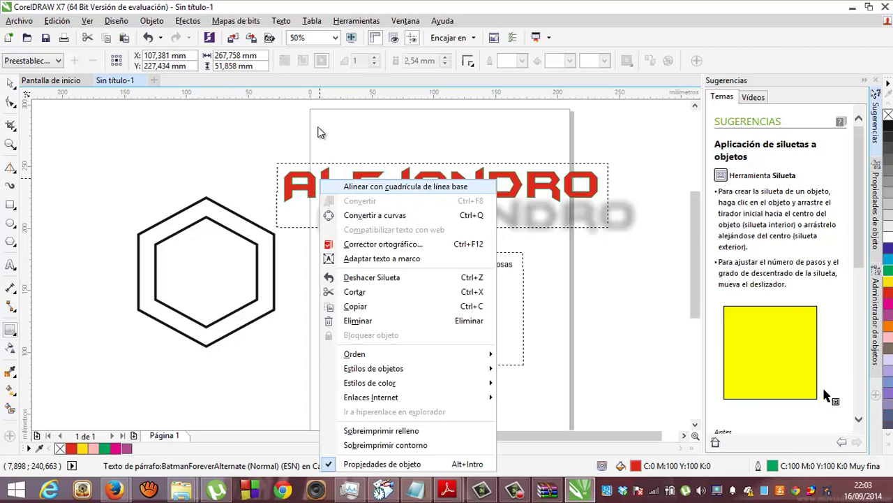
key("Escape")
left_click(10, 83)
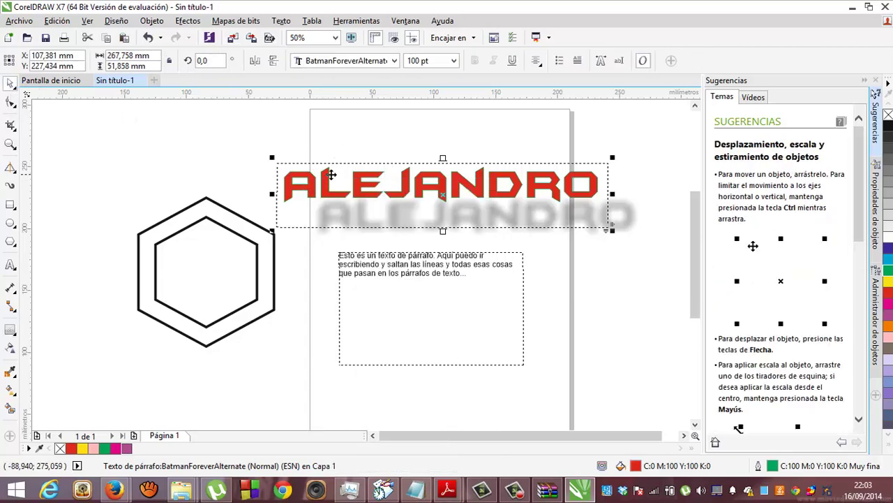
right_click(366, 179)
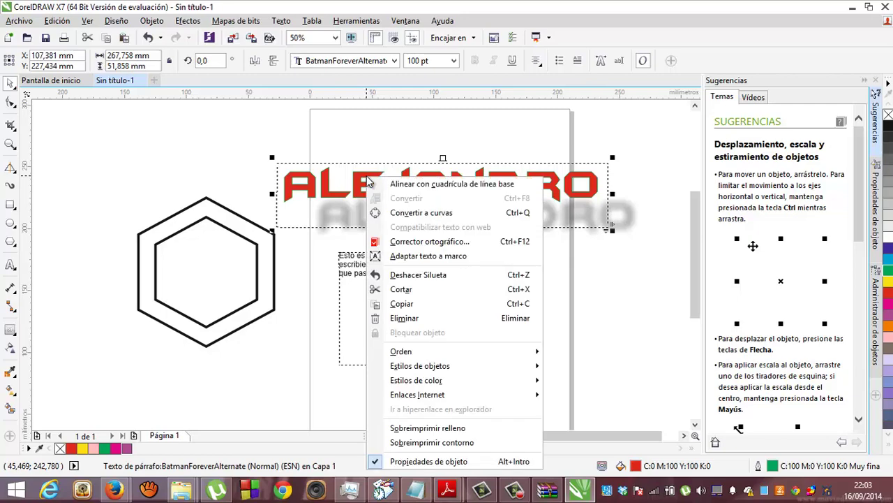
left_click(393, 215)
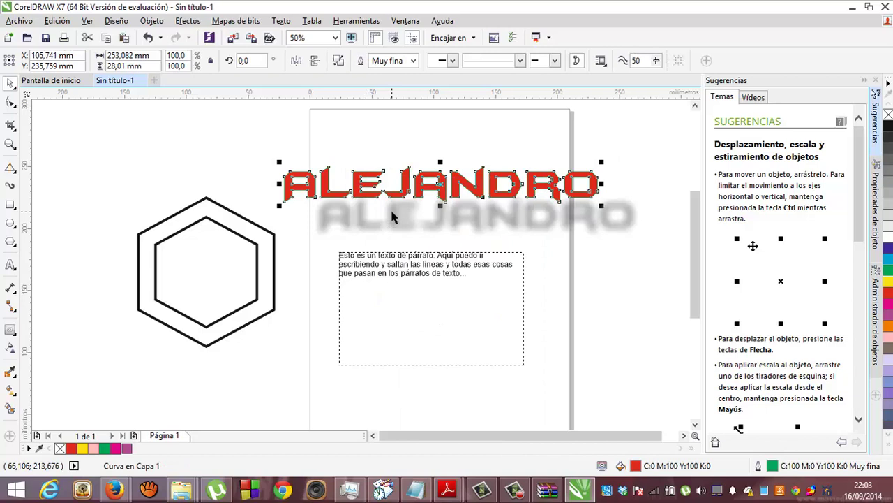
Add a one-step outside contour to the curved name text with an offset of about 11 mm
left_click(15, 336)
left_click(48, 344)
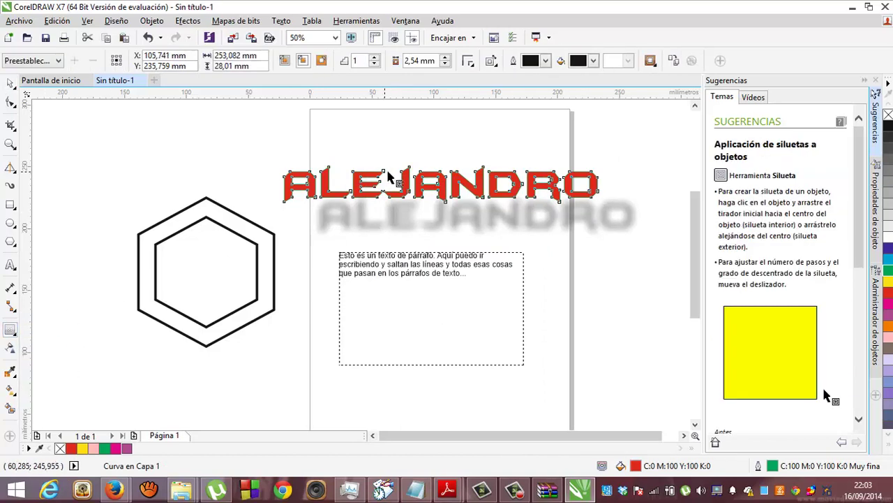
left_click_drag(418, 180, 442, 155)
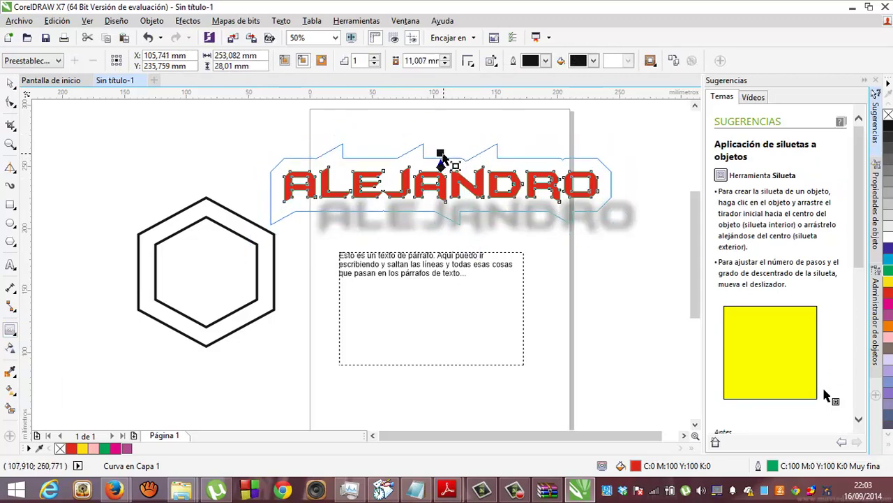
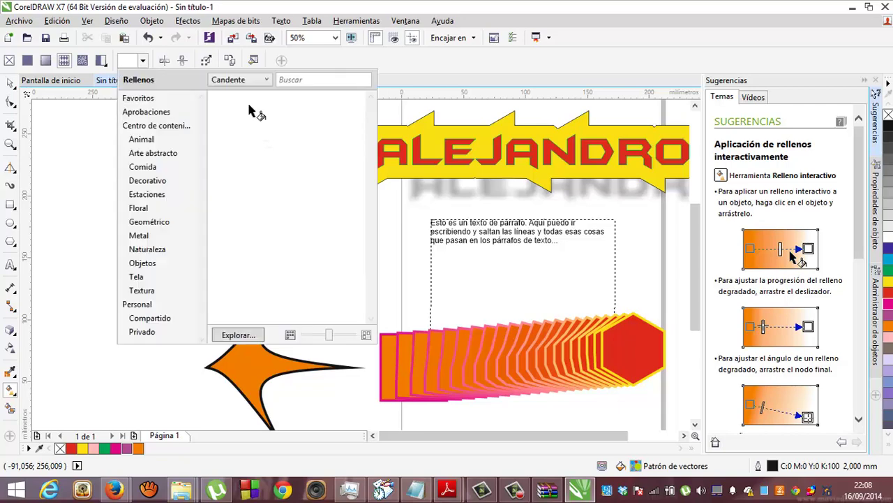
Browse the fill library categories for a vector pattern fill and close the library notice
key("Escape")
left_click(143, 62)
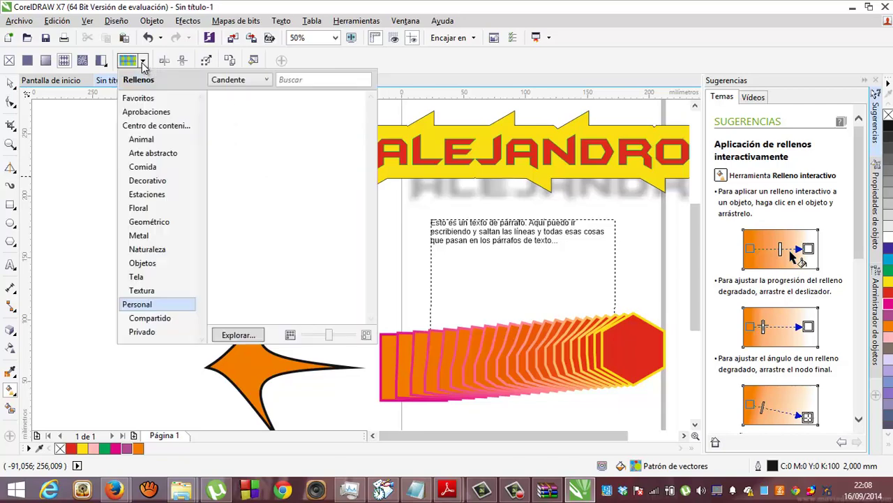
left_click(143, 63)
left_click(143, 62)
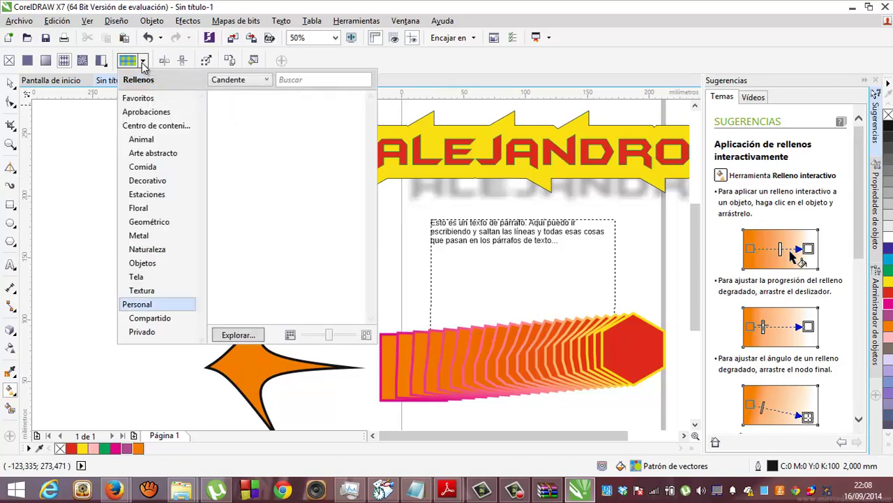
left_click(148, 239)
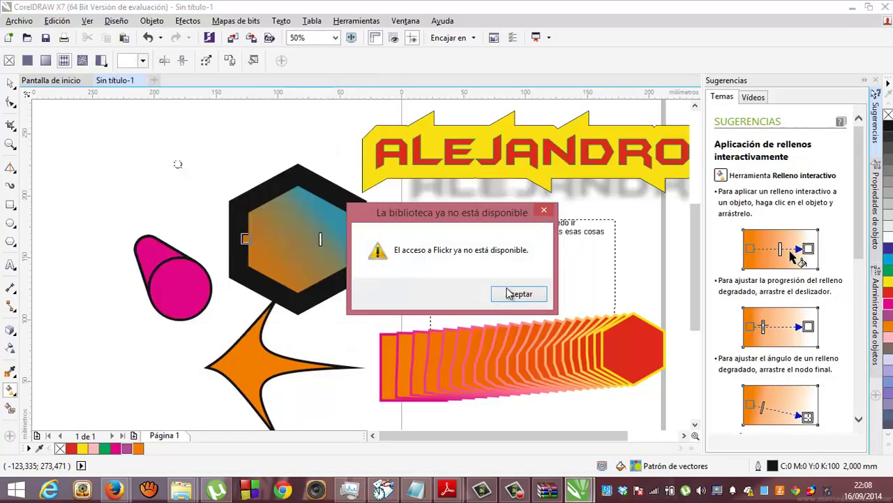
left_click(517, 294)
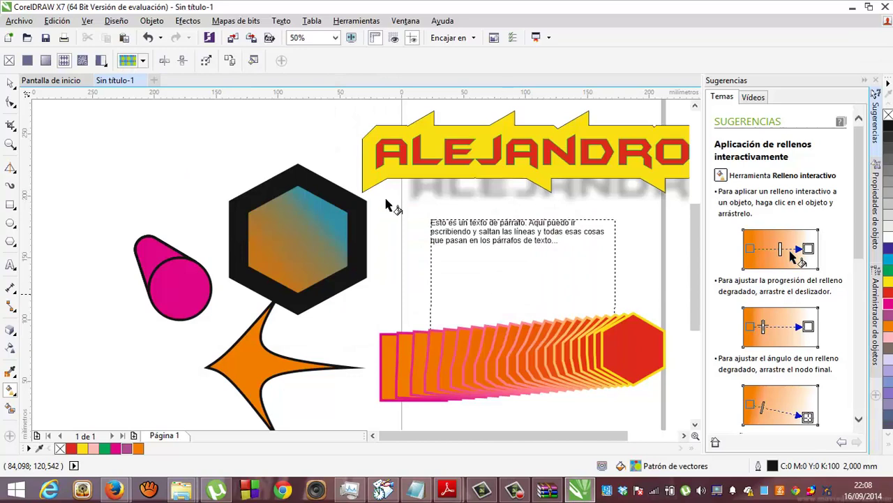
Try to fill the inner hexagon with the yellow-and-black concentric square pattern from the Animal category, then cancel the Corel account sign-in
left_click(277, 228)
left_click(143, 61)
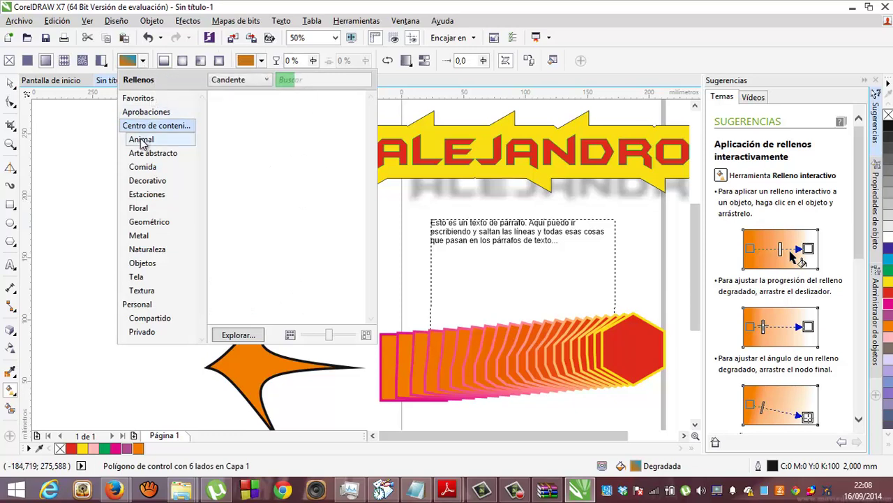
left_click(142, 140)
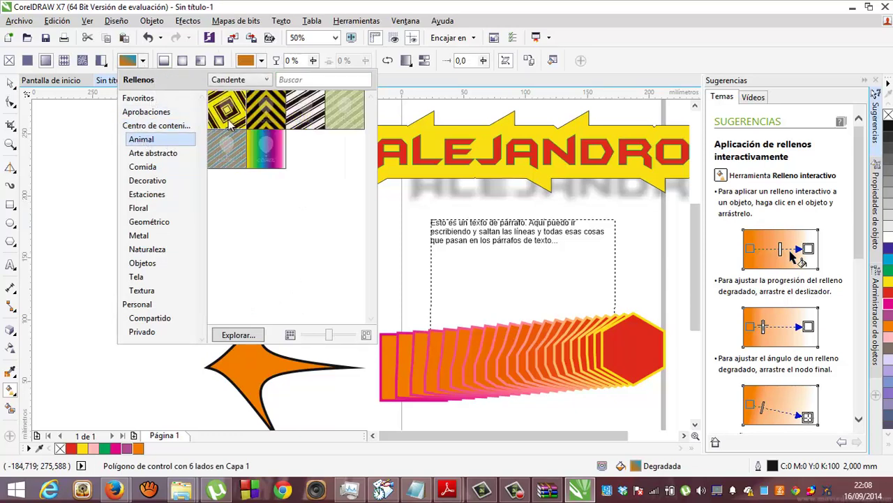
mouse_move(230, 124)
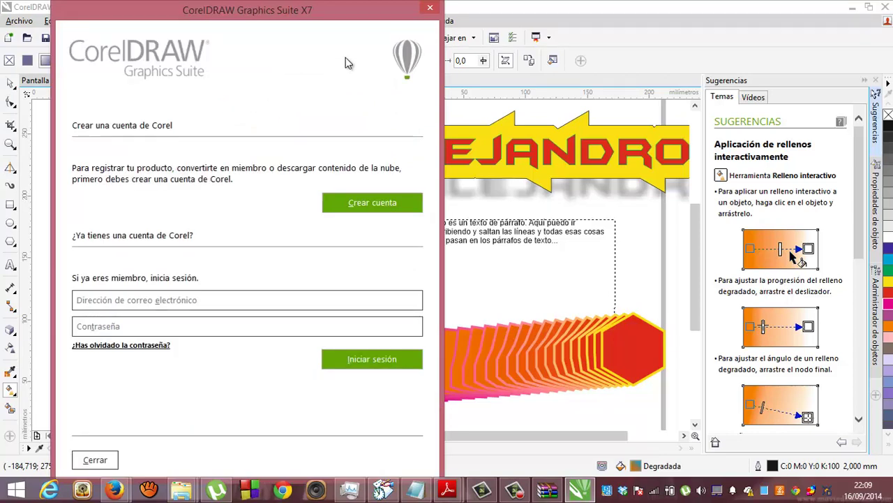
left_click(432, 10)
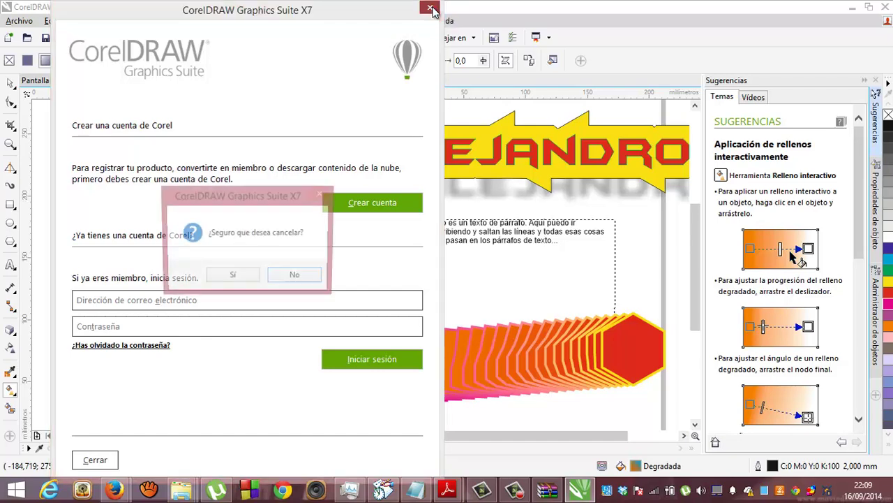
left_click(231, 279)
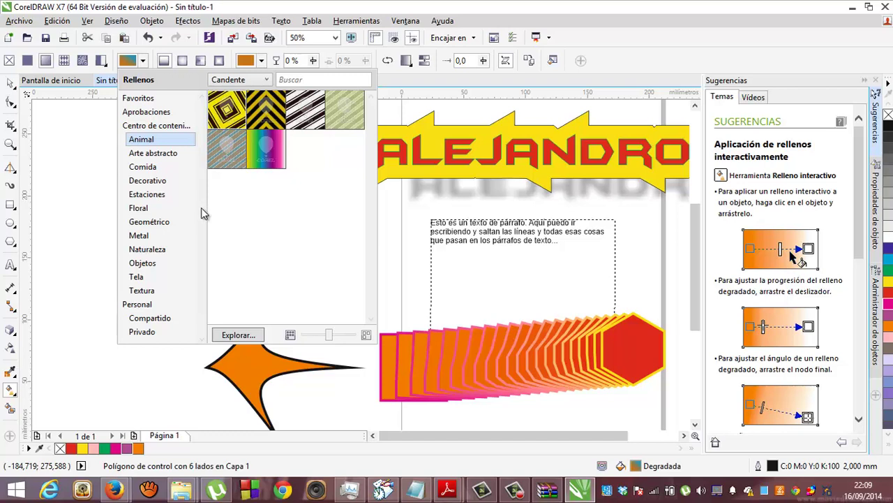
Browse the Tela category of the fill library and its sorting options, dismiss the Corel account sign-in and close the library
left_click(143, 278)
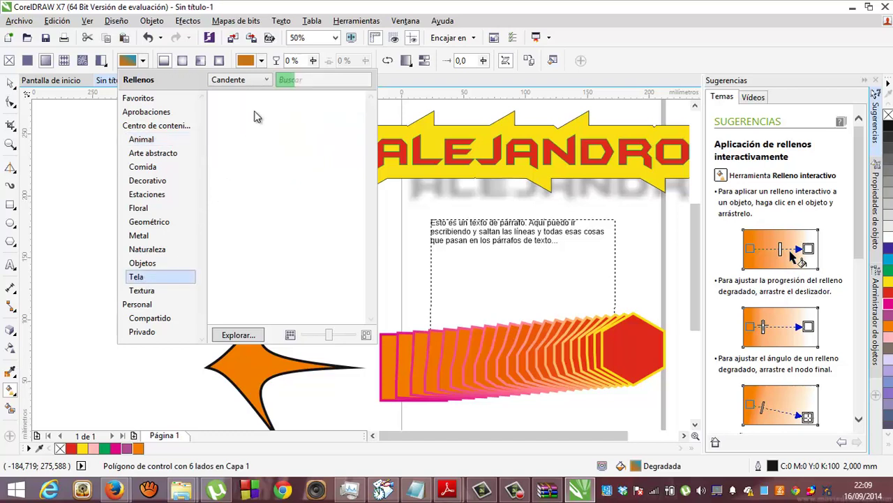
left_click(266, 82)
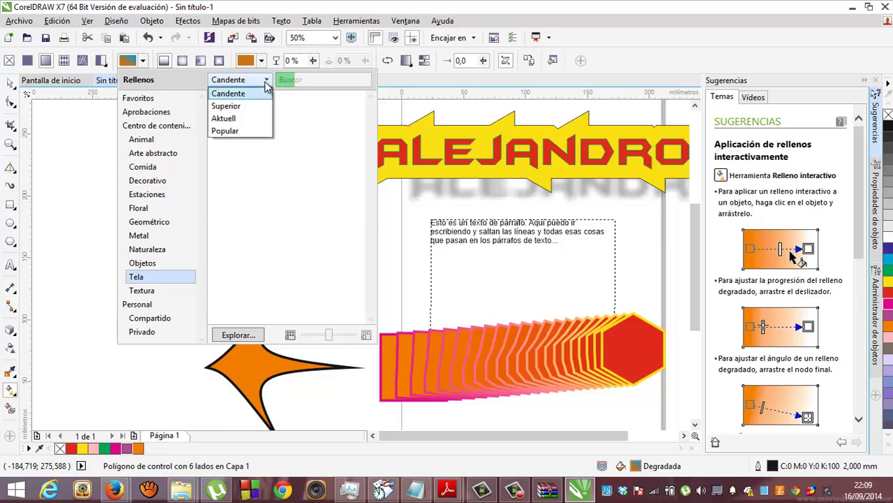
left_click(266, 82)
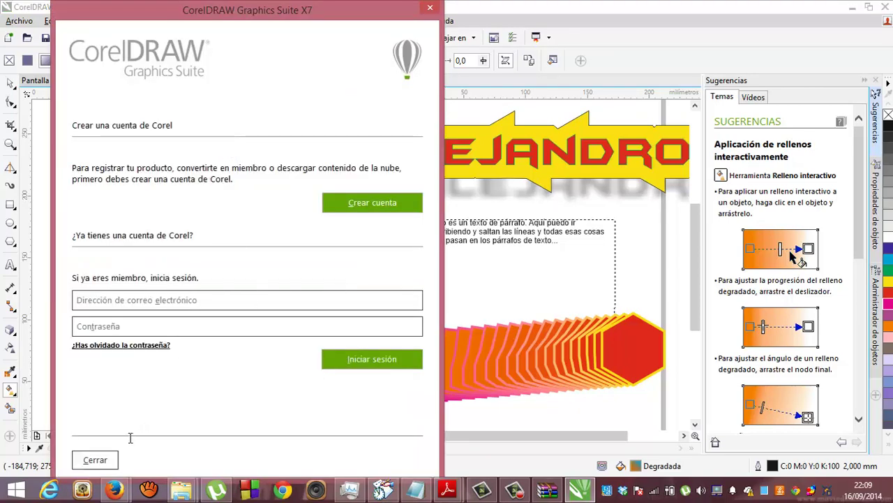
left_click(110, 461)
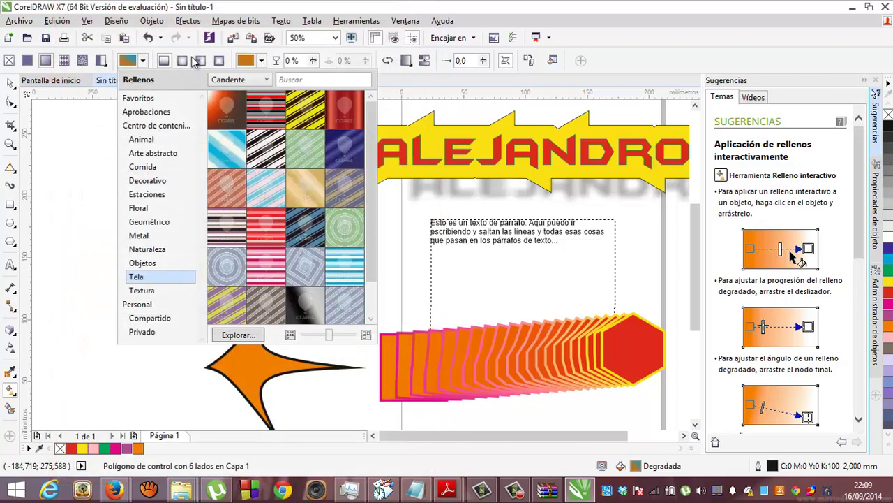
left_click(129, 62)
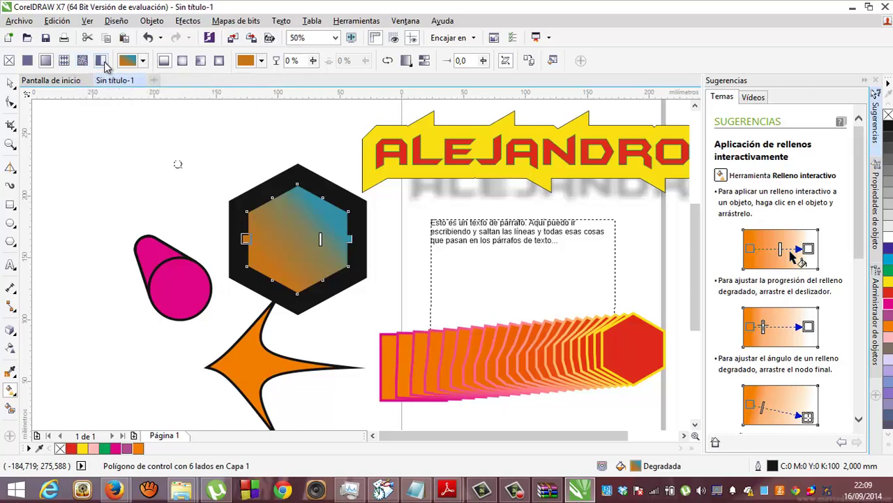
Give the inner hexagon a bitmap pattern fill and browse for a custom fill image in the D: drive folder fotos\movil2014
left_click(83, 60)
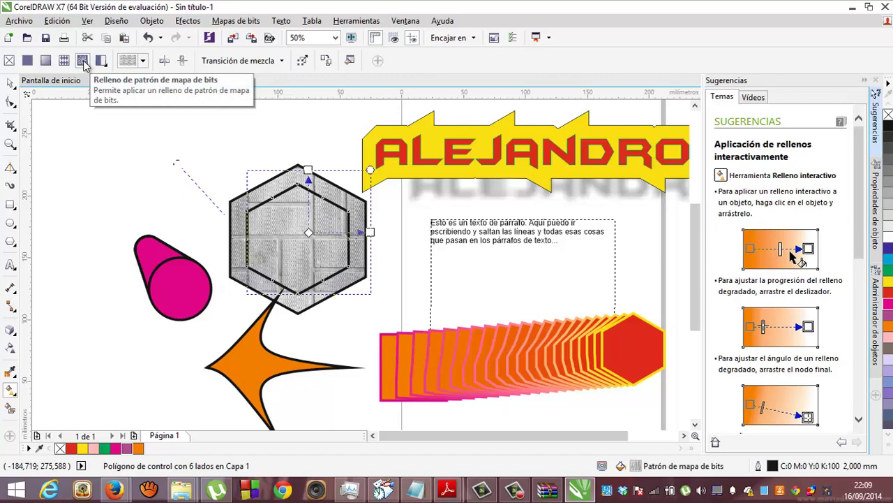
left_click(142, 60)
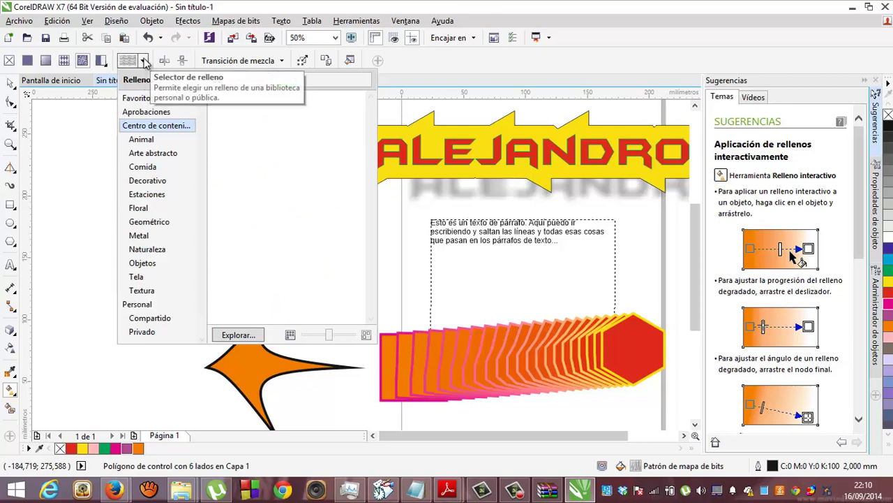
left_click(237, 335)
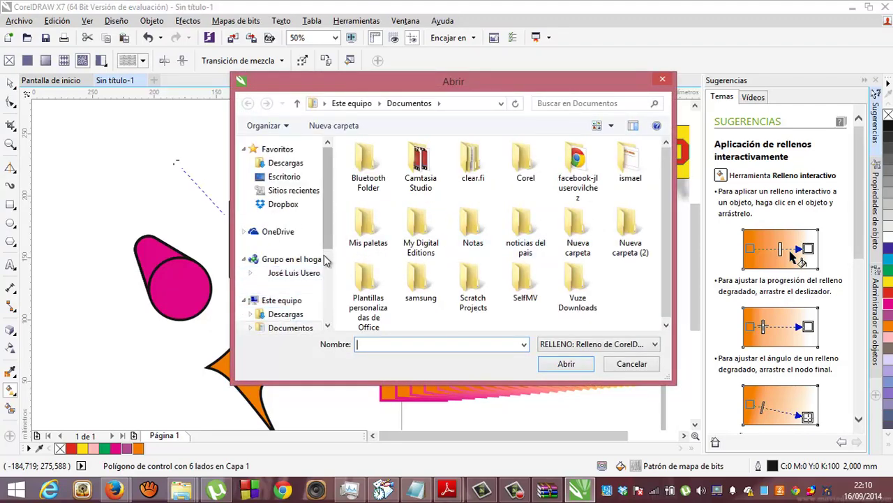
scroll(324, 255, "down", 3)
left_click(277, 281)
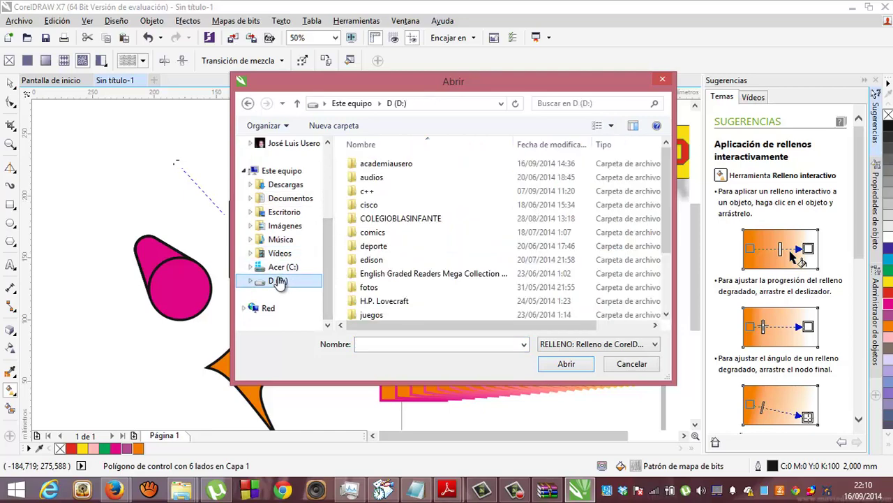
double_click(378, 288)
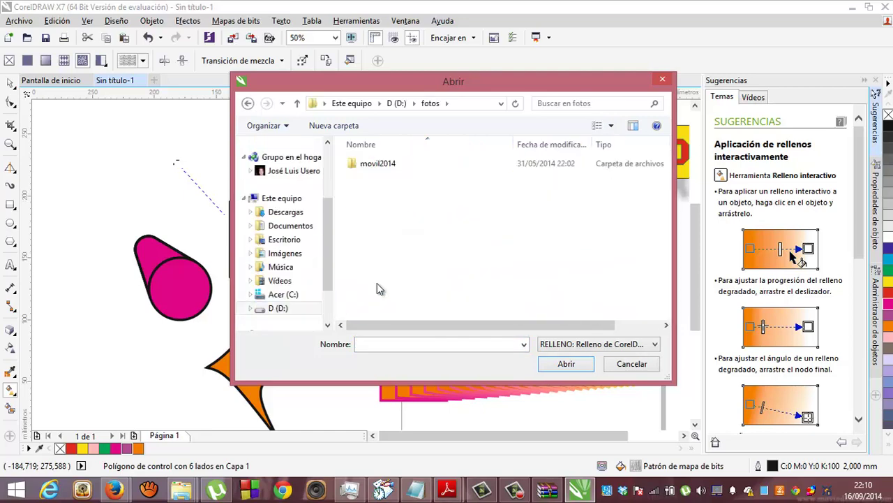
left_click(385, 172)
double_click(386, 168)
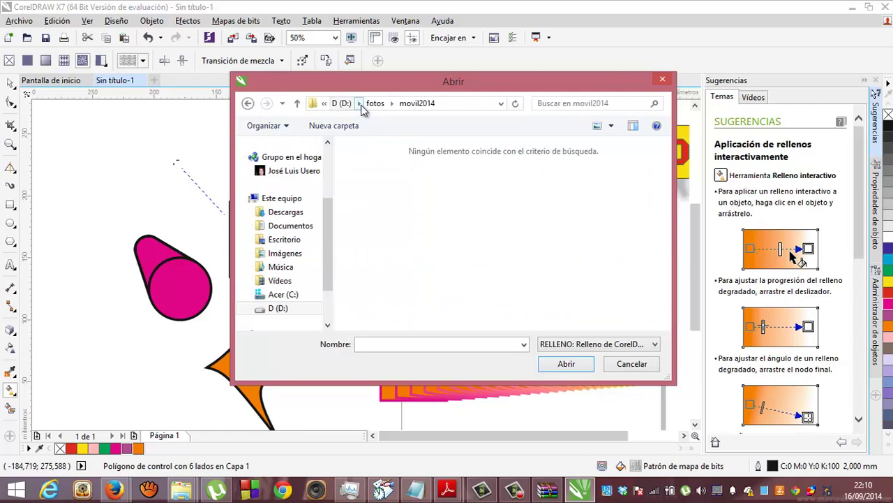
Set the file type filter to JPG - Mapas de bits JPEG so the folder's photos are listed
left_click(646, 346)
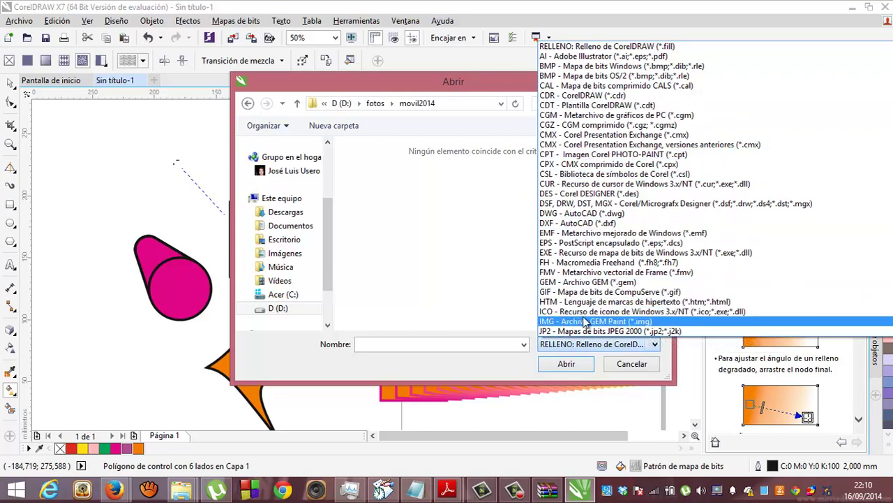
left_click(496, 80)
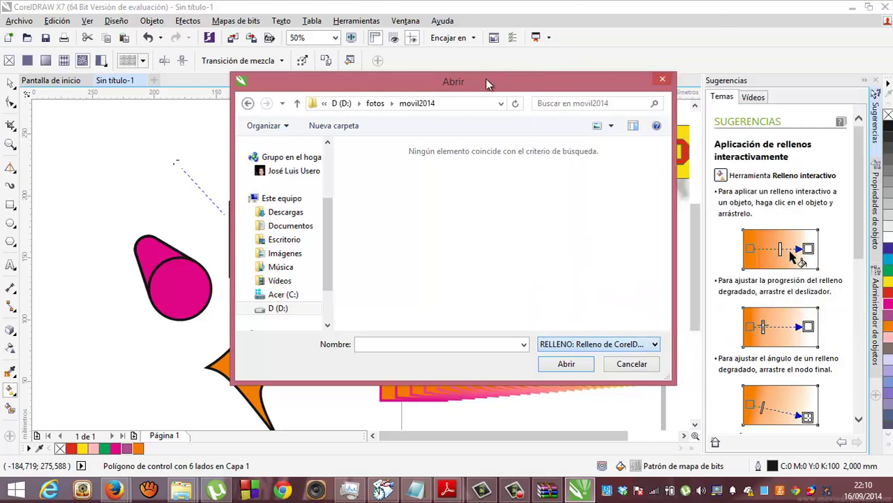
left_click_drag(391, 83, 263, 81)
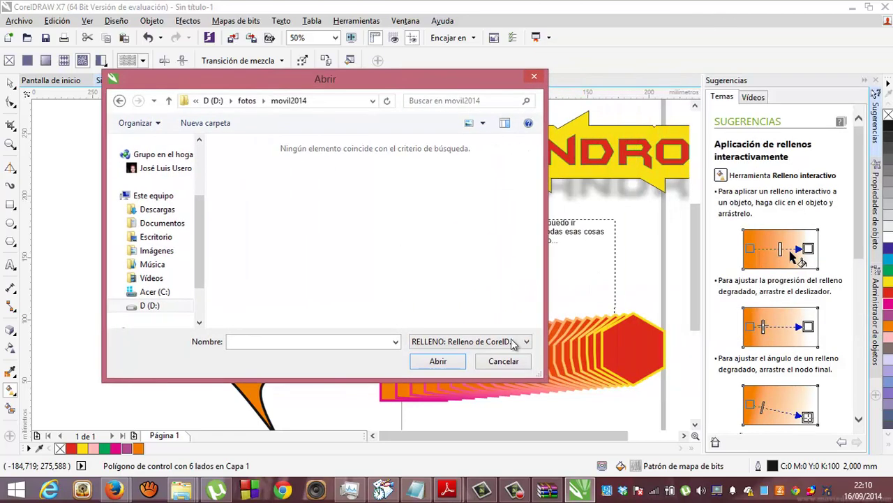
left_click(527, 342)
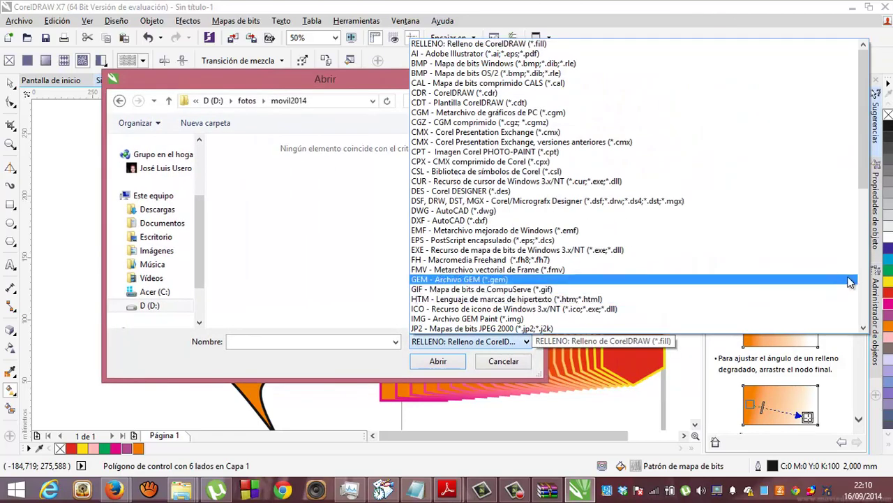
left_click(864, 329)
left_click(864, 333)
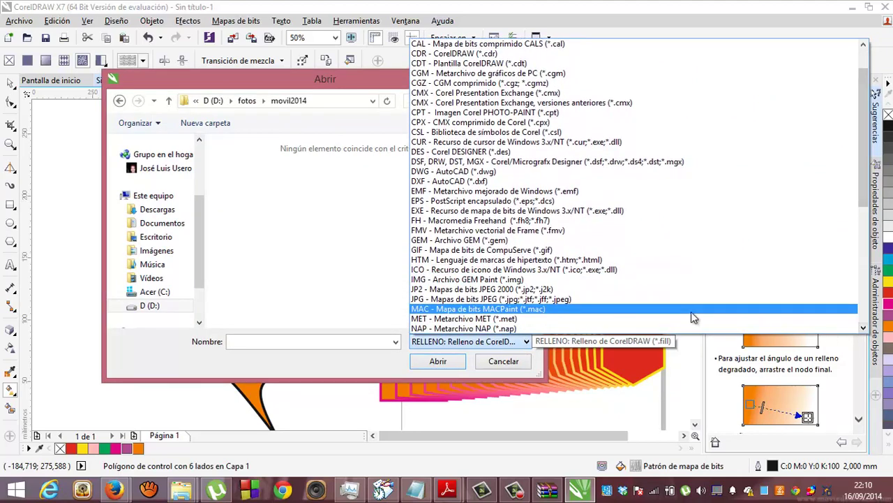
left_click(682, 305)
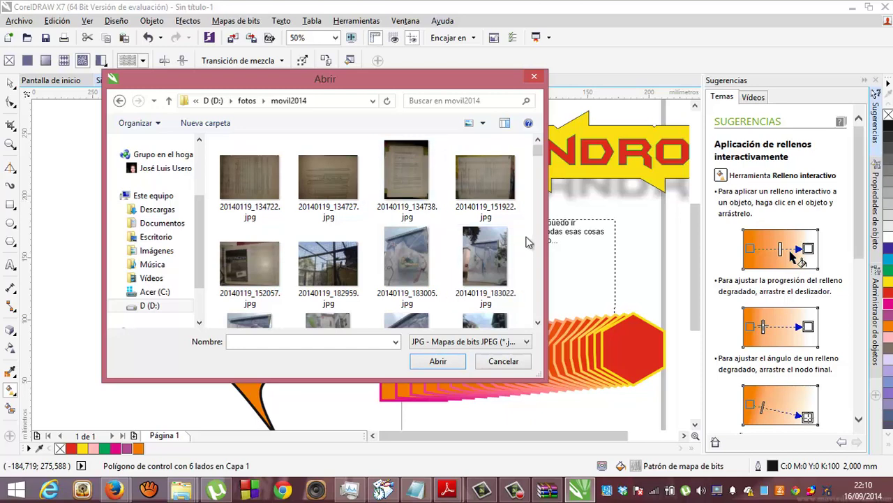
Load the photo 20140119_190709.jpg as the hexagon's bitmap pattern fill
scroll(540, 248, "down", 5)
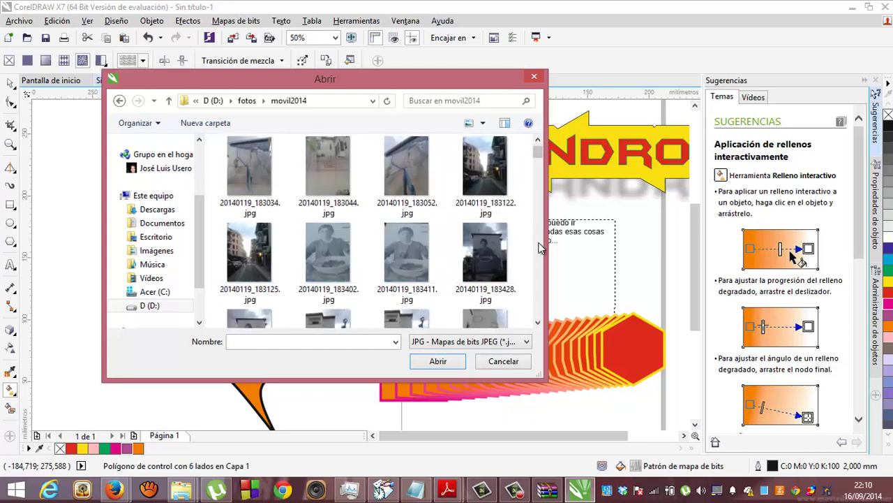
scroll(540, 248, "down", 5)
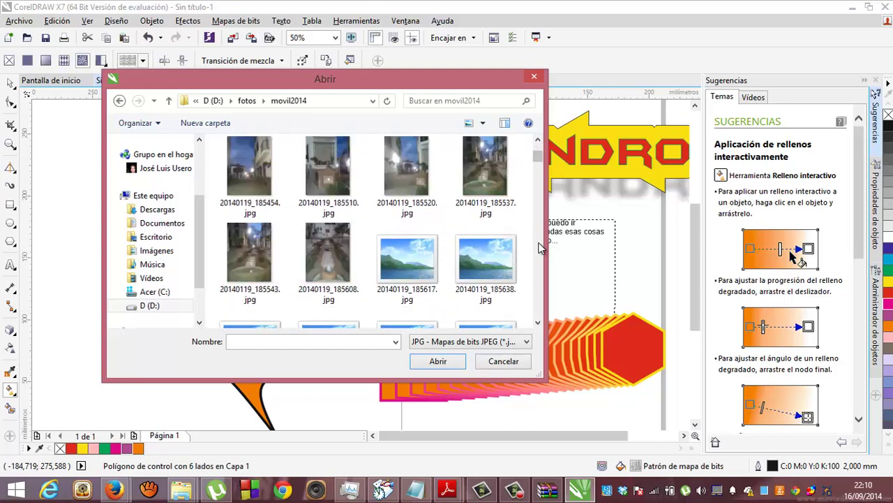
scroll(540, 247, "down", 4)
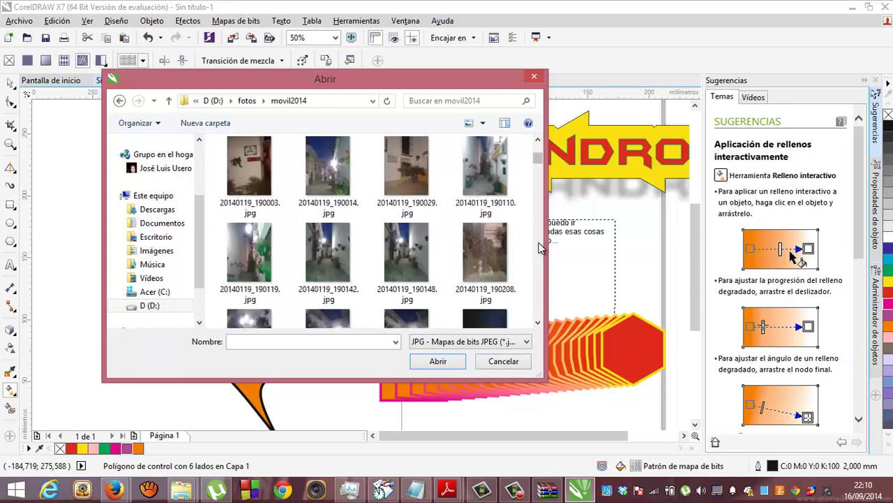
scroll(539, 248, "down", 3)
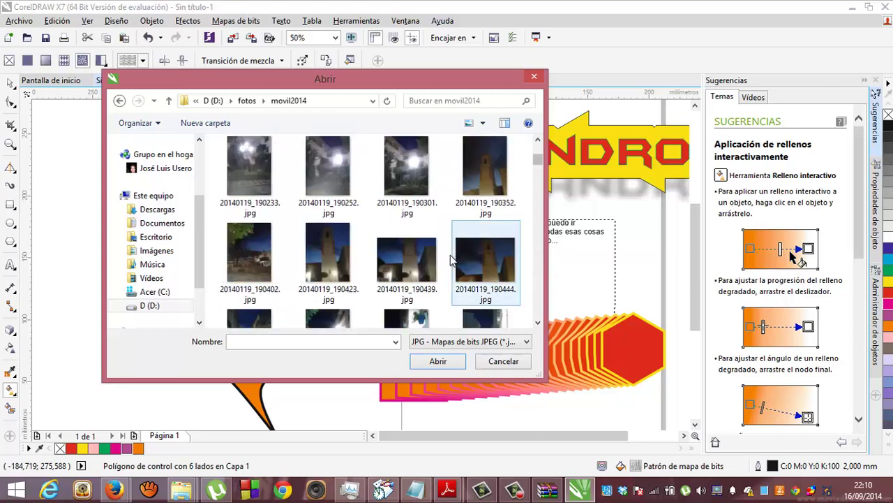
scroll(541, 289, "down", 3)
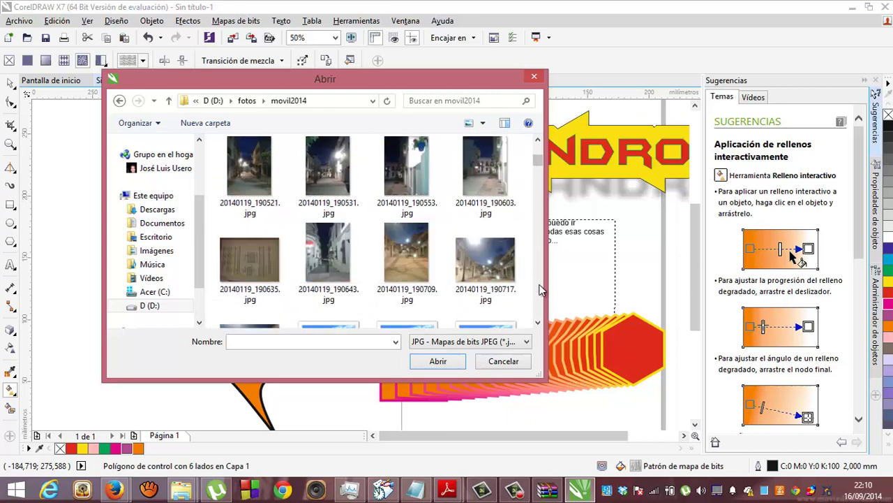
double_click(405, 256)
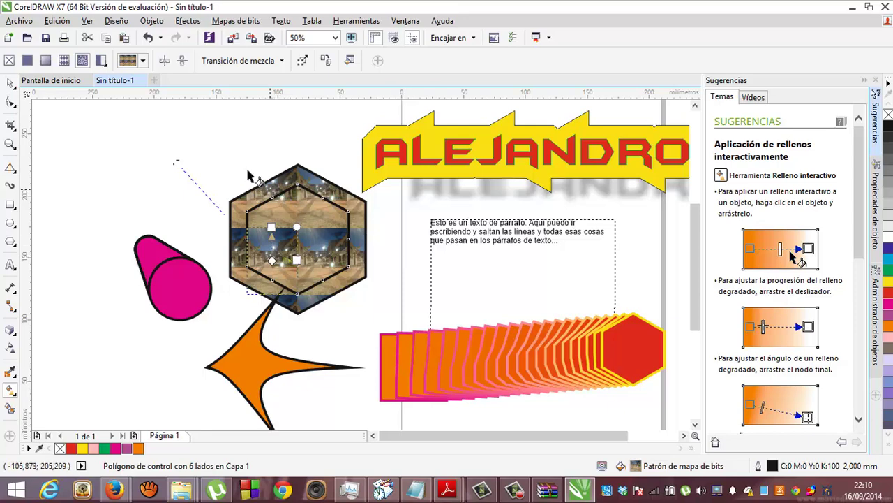
left_click(144, 61)
left_click(145, 61)
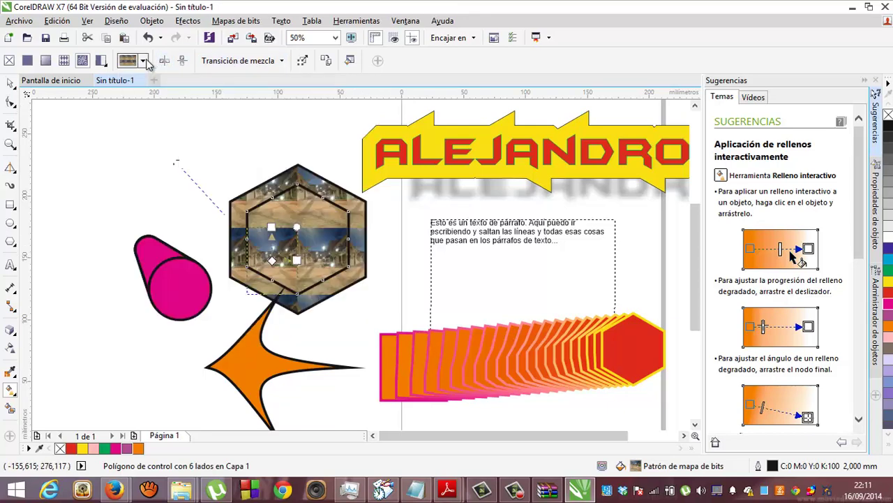